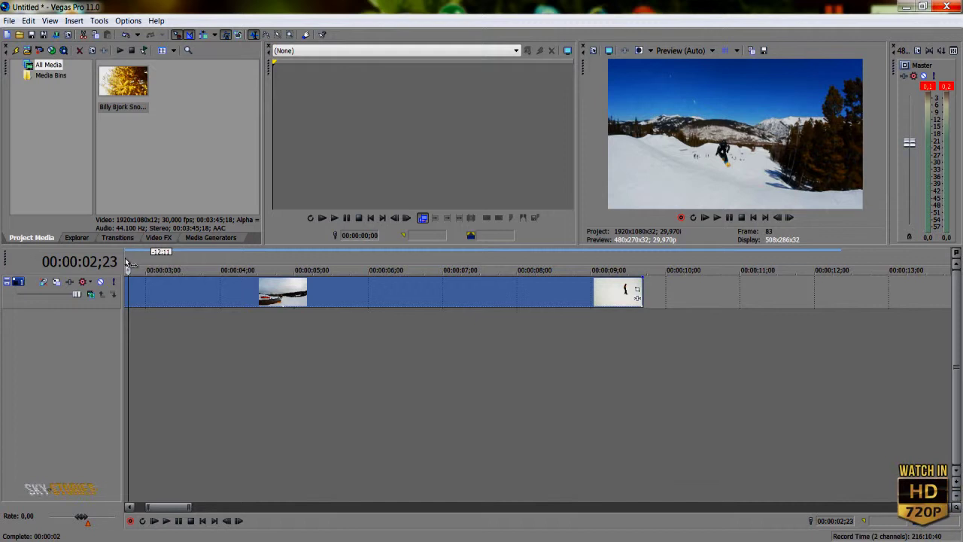
# - Play the timeline briefly and open the Event Pan/Crop window for the snowboarding clip
pyautogui.click(124, 258)
pyautogui.press('space')
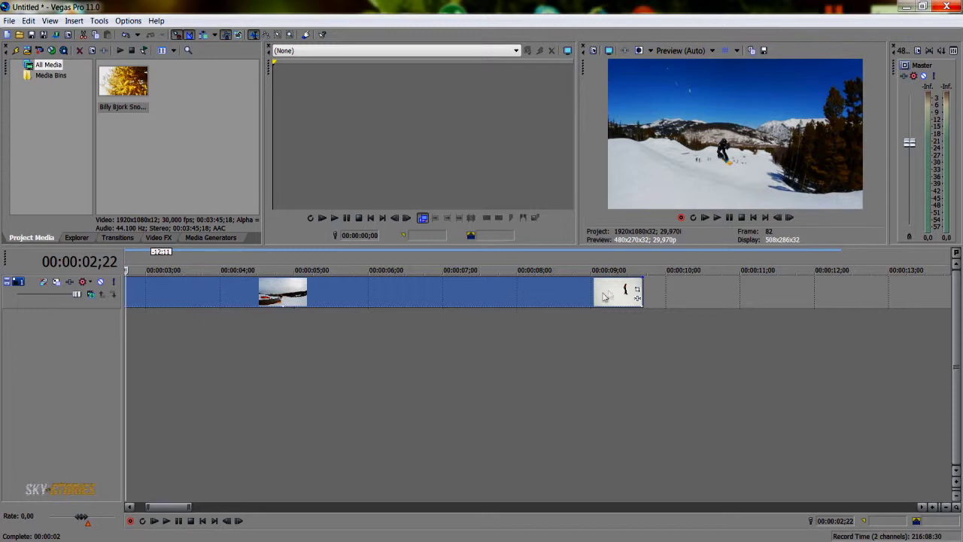
pyautogui.click(637, 289)
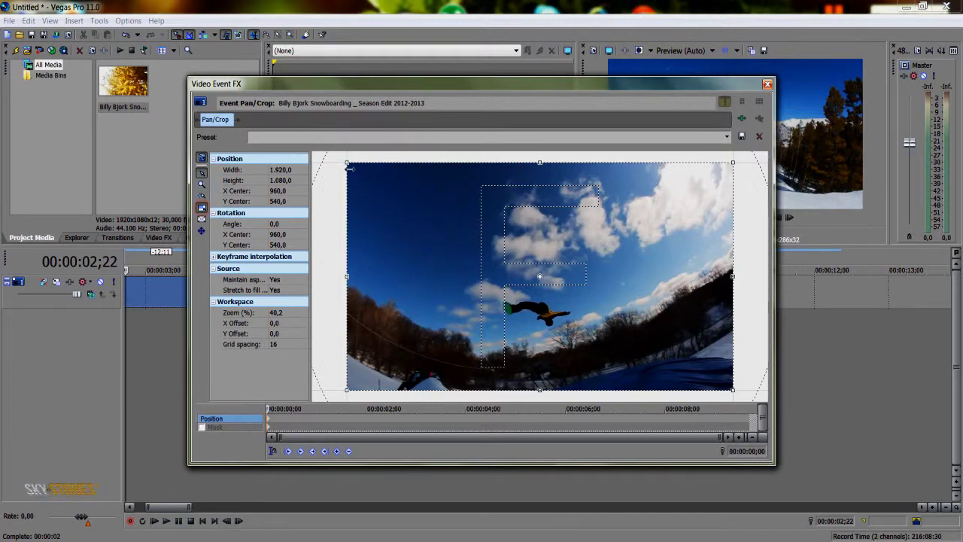
pyautogui.moveTo(408, 85); pyautogui.dragTo(352, 116)
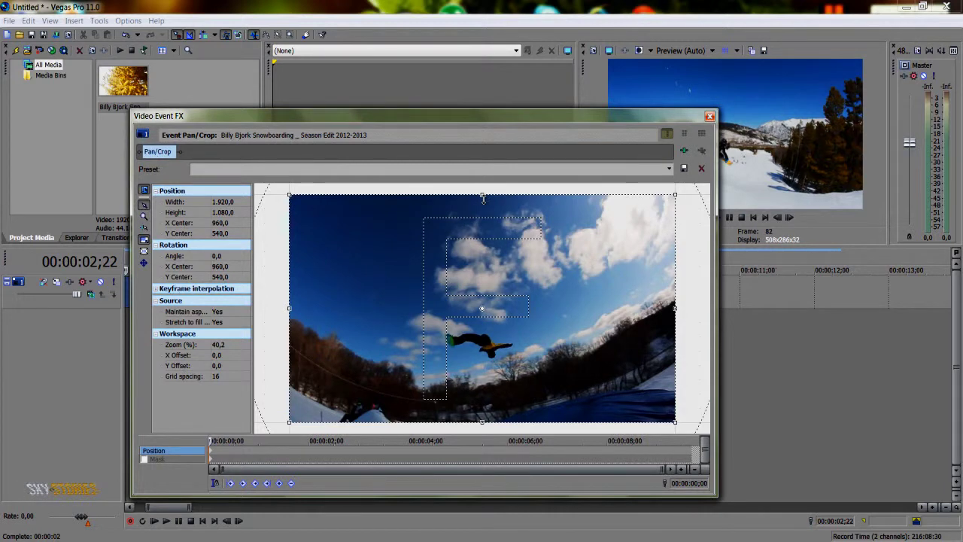
pyautogui.moveTo(482, 196); pyautogui.dragTo(483, 193)
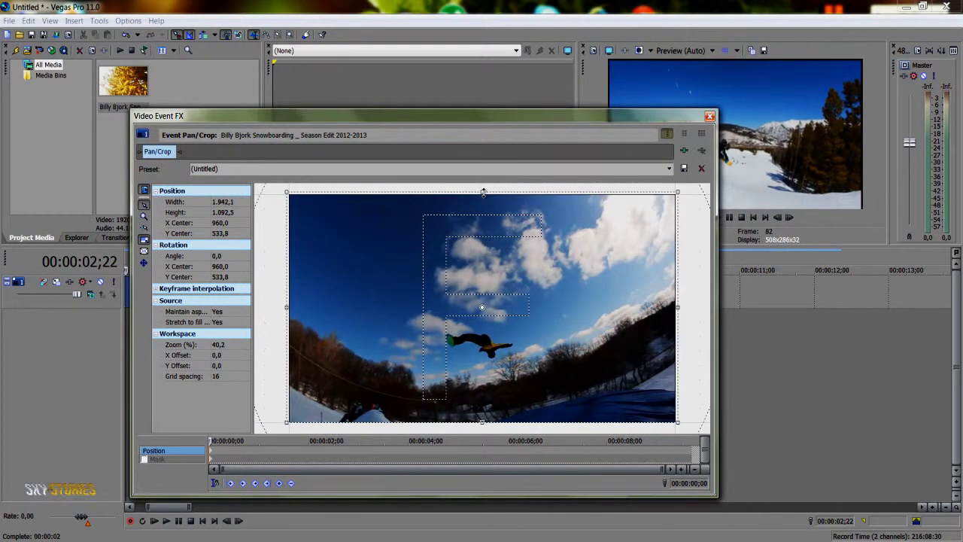
pyautogui.click(669, 169)
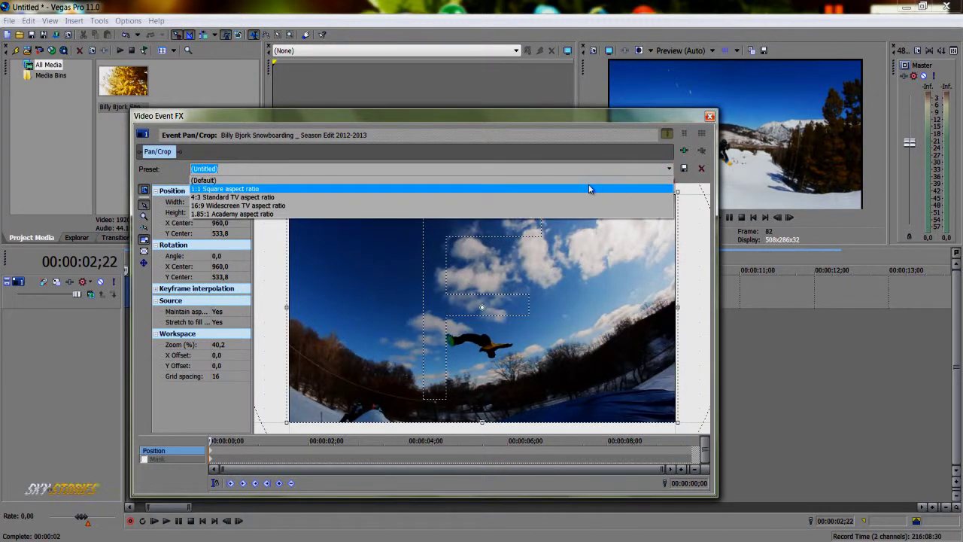
pyautogui.click(560, 180)
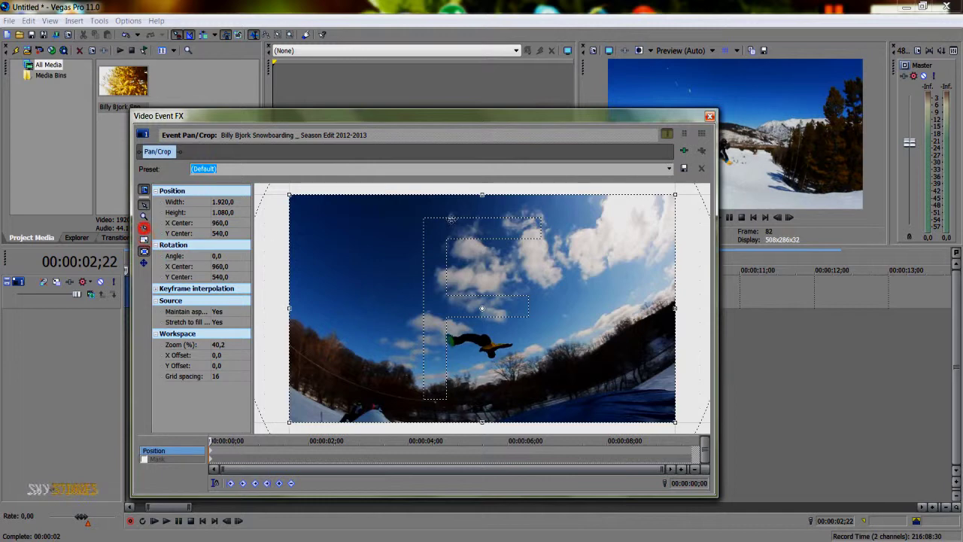
# - Crop the snowboarding clip vertically to a height of about 936 while keeping its full width of 1920
pyautogui.moveTo(483, 194); pyautogui.dragTo(483, 210)
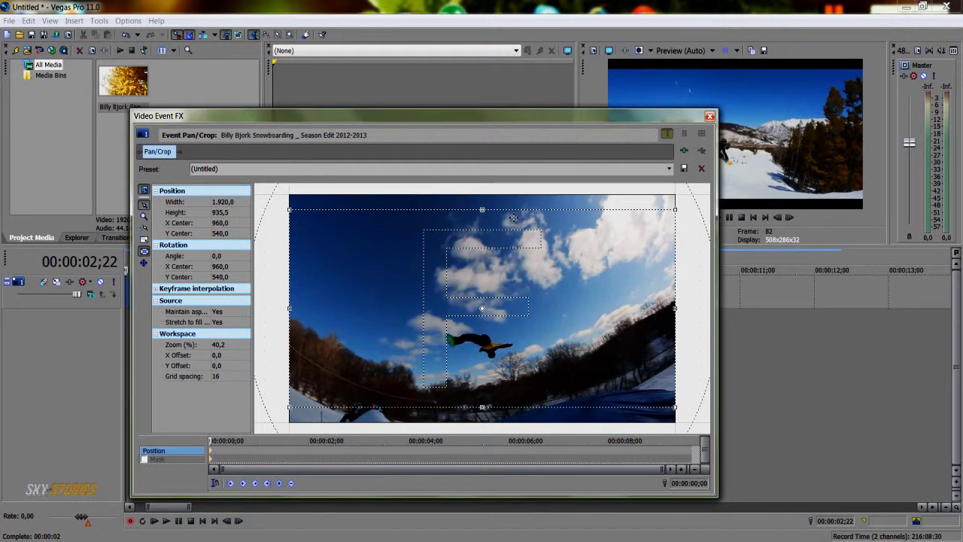
pyautogui.click(710, 118)
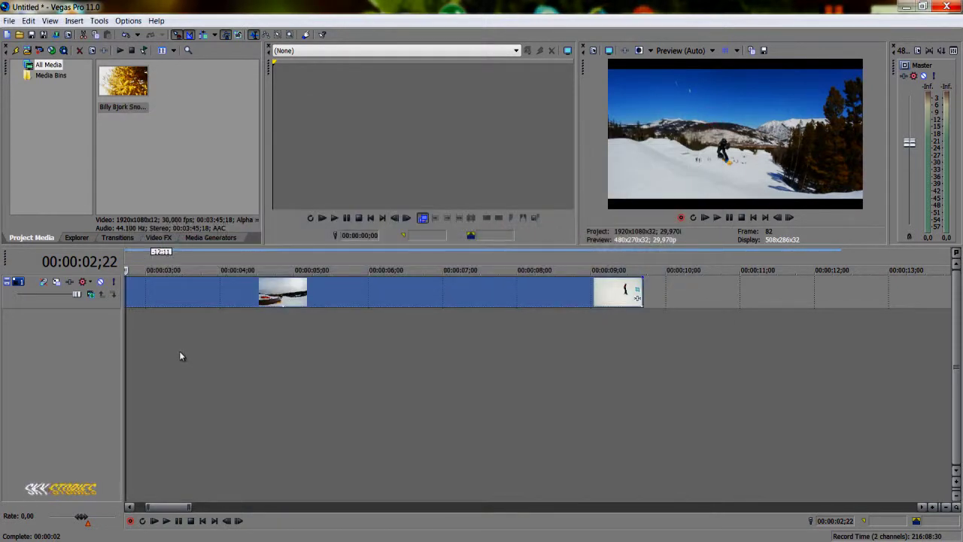
# - Insert a new video track above the snowboarding clip's track
pyautogui.rightClick(182, 353)
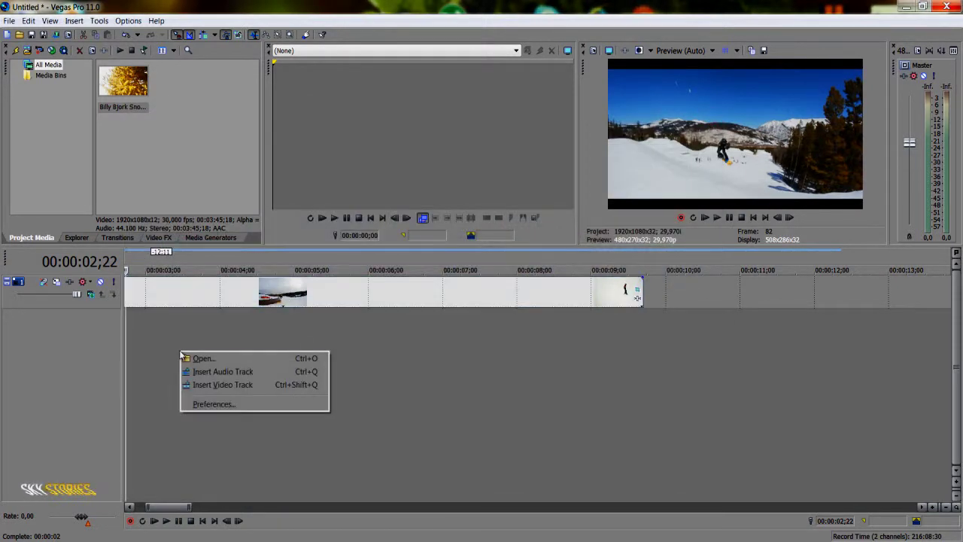
pyautogui.click(218, 385)
pyautogui.moveTo(158, 327); pyautogui.dragTo(239, 331)
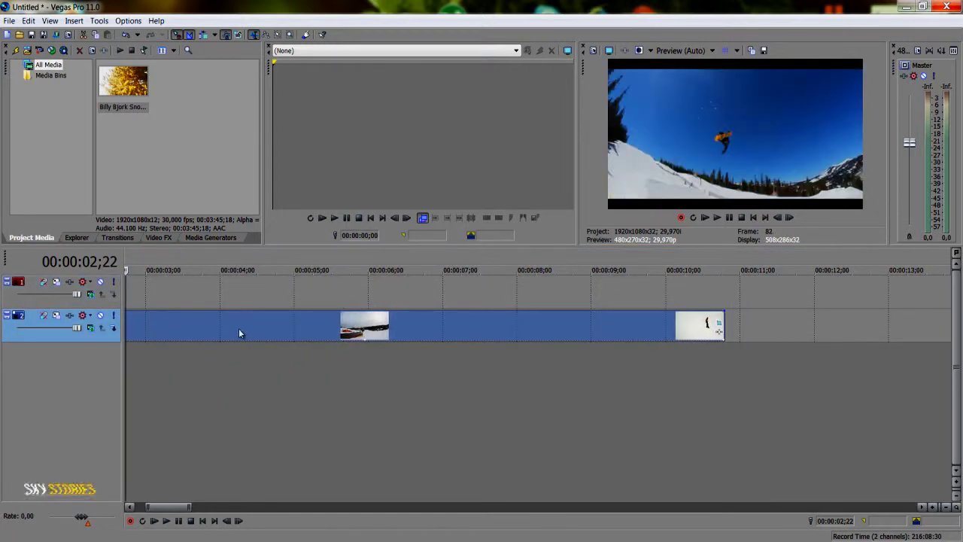
pyautogui.moveTo(172, 508); pyautogui.dragTo(157, 512)
pyautogui.scroll(-5, 242, 439)
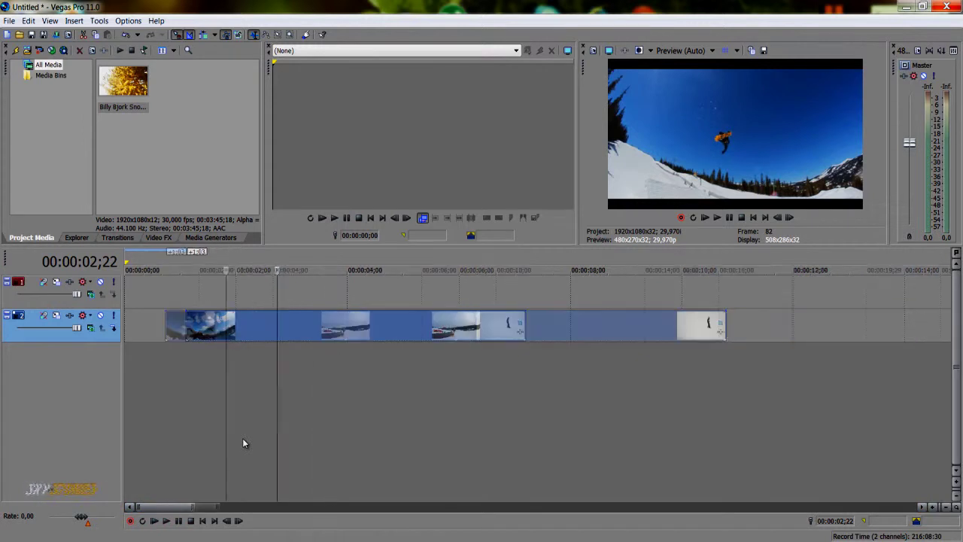
pyautogui.moveTo(259, 336); pyautogui.dragTo(228, 335)
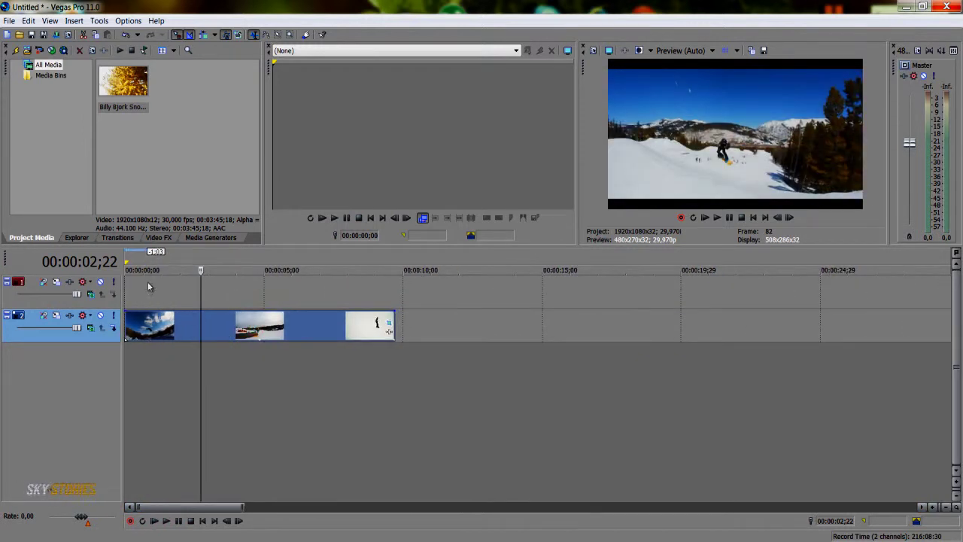
# - Open film burn 2 from the Film burn efects folder at the project start and move it onto the upper video track
pyautogui.click(127, 265)
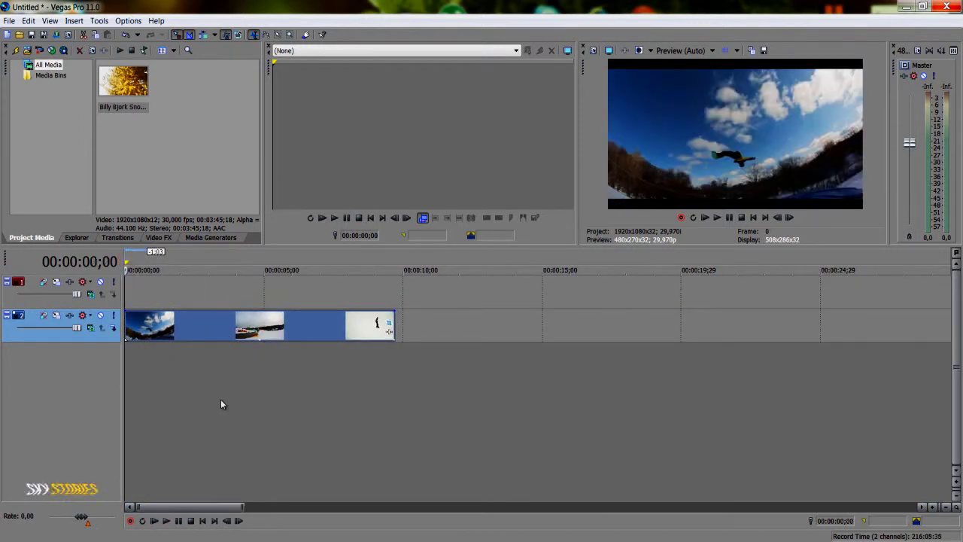
pyautogui.click(10, 20)
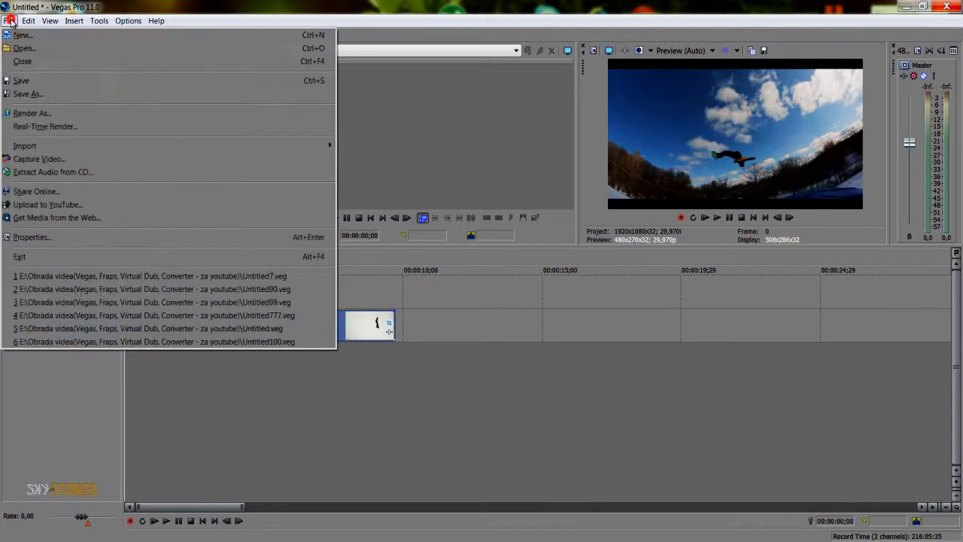
pyautogui.click(24, 48)
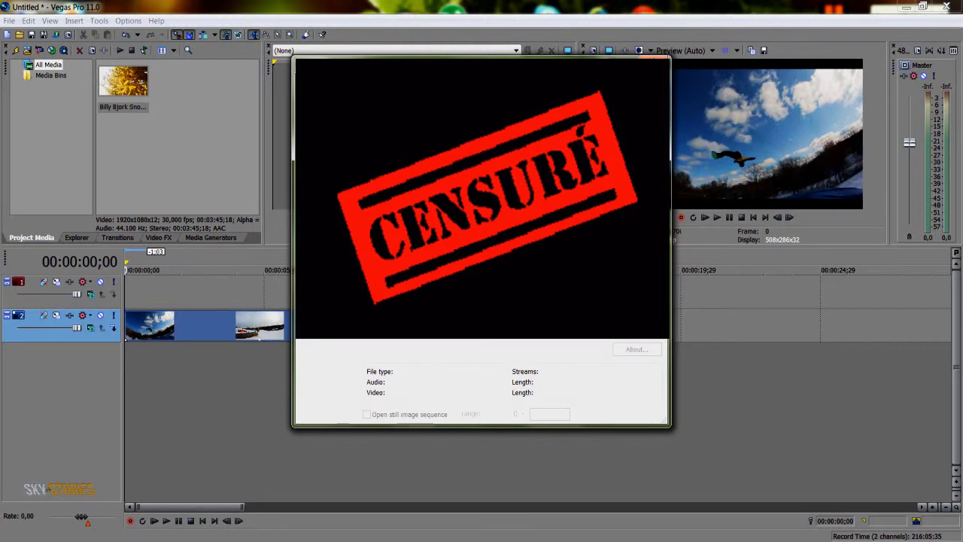
pyautogui.scroll(-3, 657, 163)
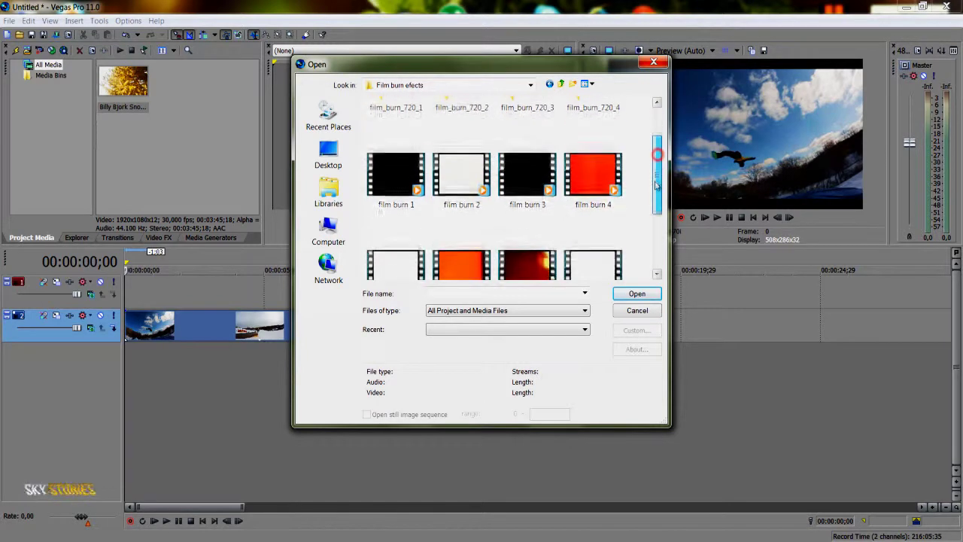
pyautogui.click(474, 167)
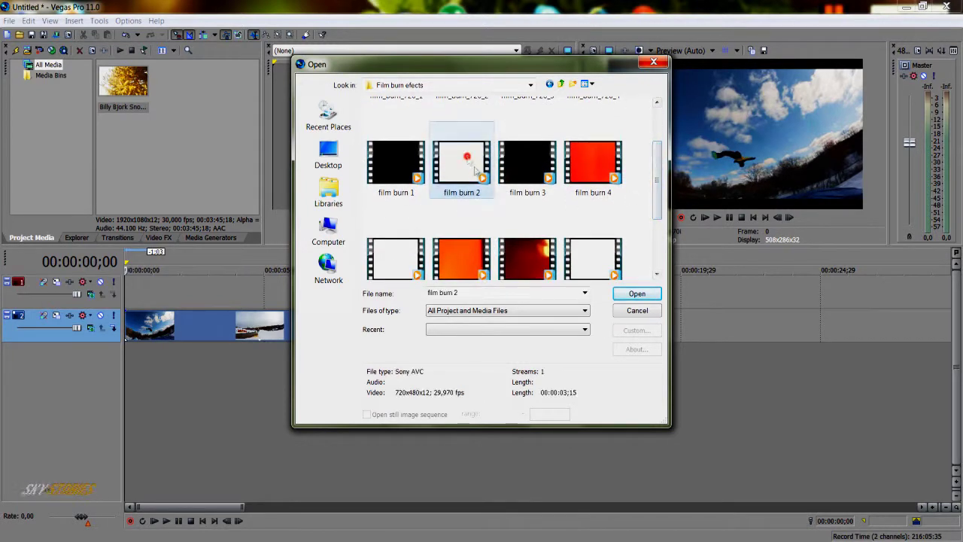
pyautogui.click(635, 294)
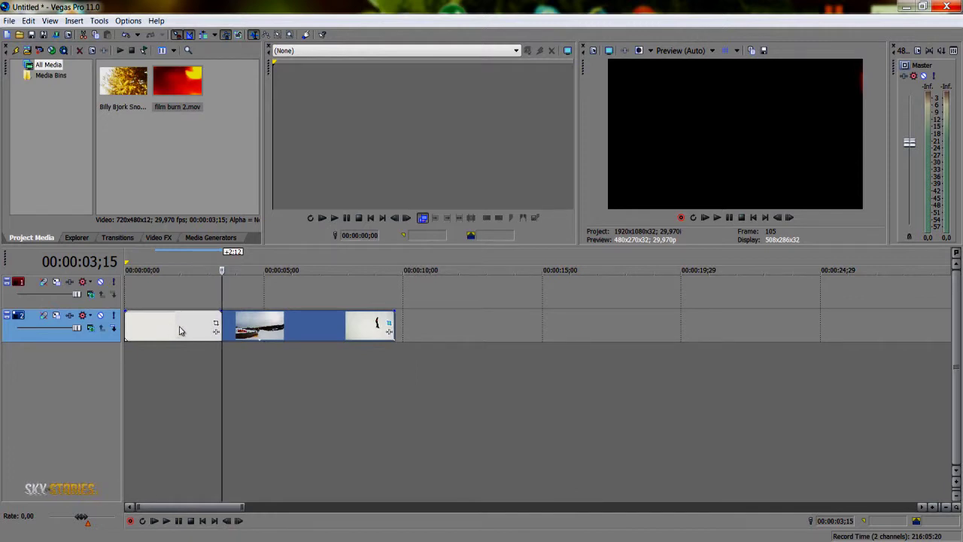
pyautogui.moveTo(179, 331); pyautogui.dragTo(187, 298)
# - Play the timeline from the start to preview the film burn above the snowboarding clip
pyautogui.click(158, 261)
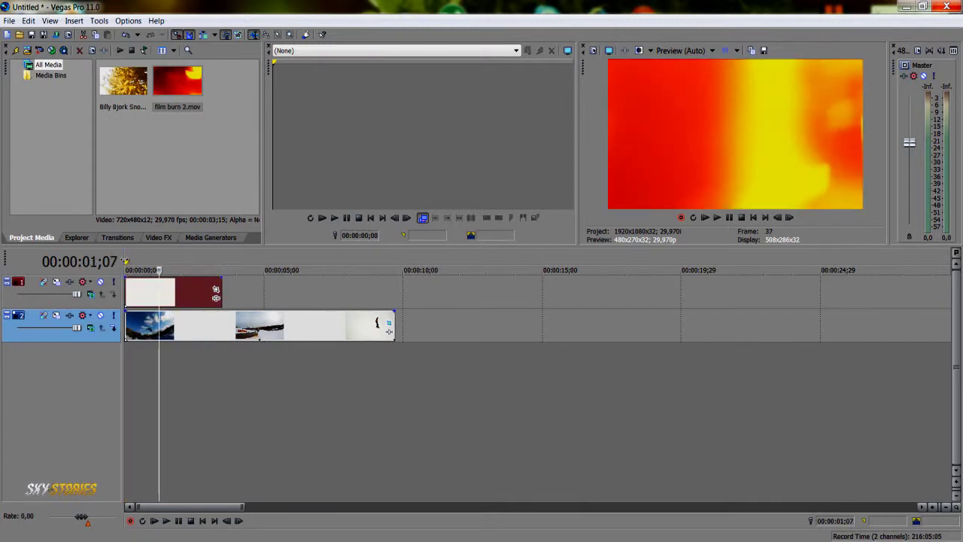
pyautogui.press('Home')
pyautogui.press('space')
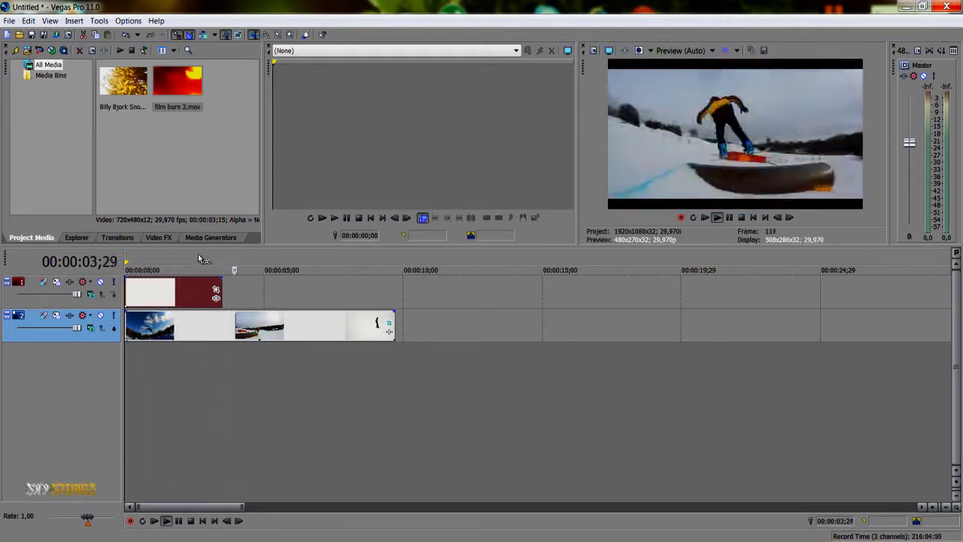
pyautogui.press('space')
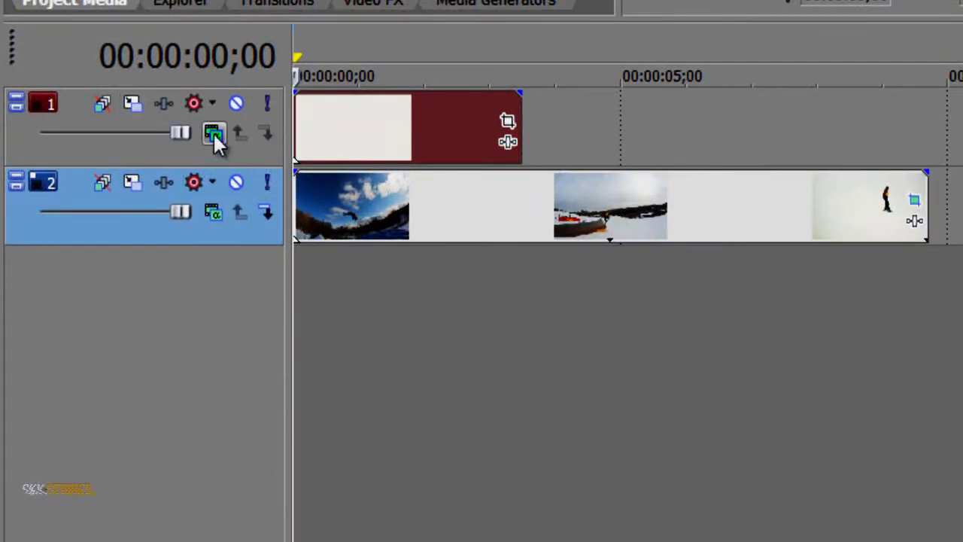
# - Set the film burn track's compositing mode to Add and preview the blended footage
pyautogui.click(214, 133)
pyautogui.click(255, 246)
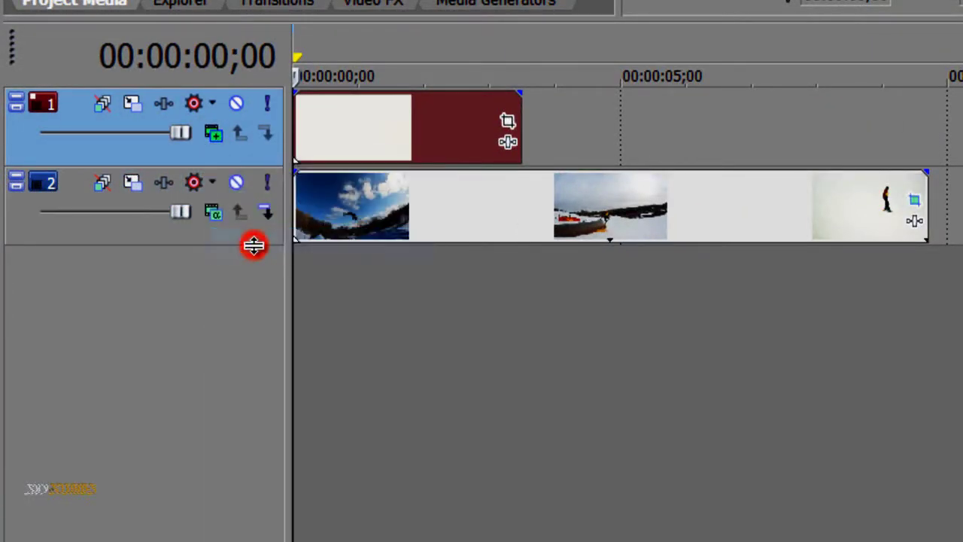
pyautogui.press('space')
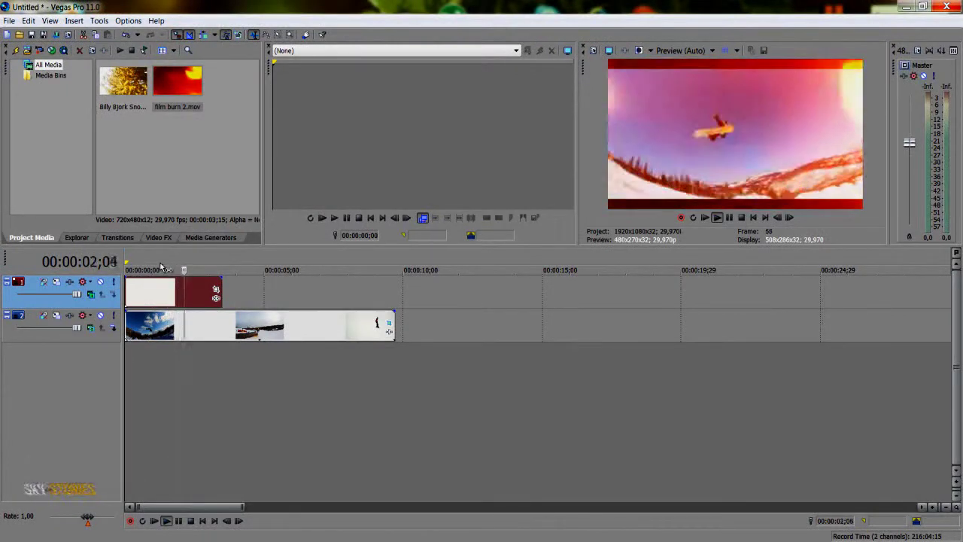
pyautogui.press('space')
# - Extend the film burn event to the end of the snowboarding clip and check the blend at two points
pyautogui.moveTo(217, 291); pyautogui.dragTo(394, 293)
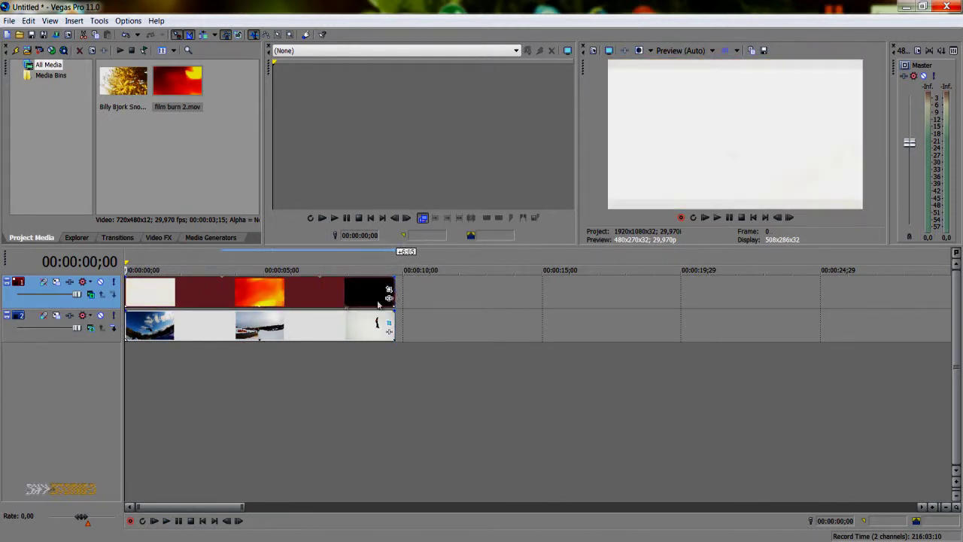
pyautogui.click(179, 269)
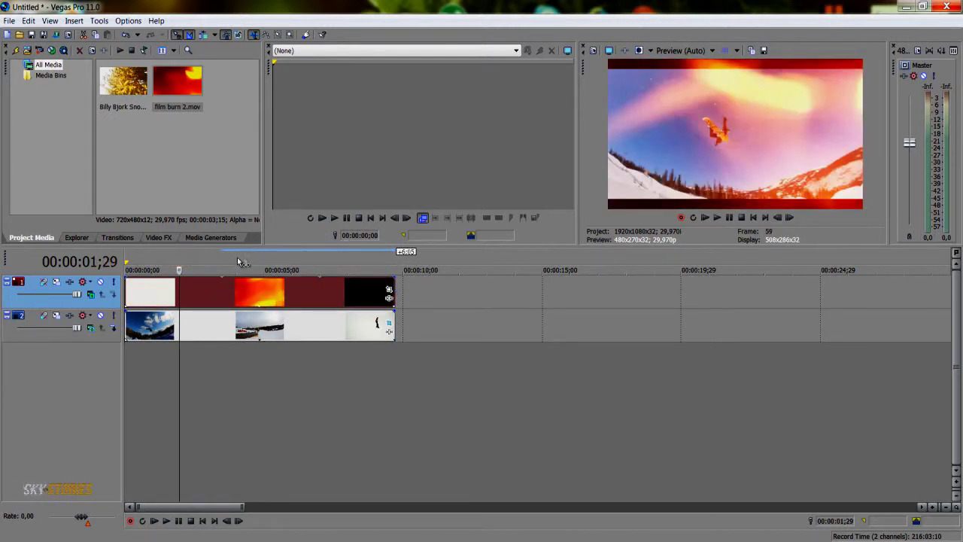
pyautogui.click(250, 265)
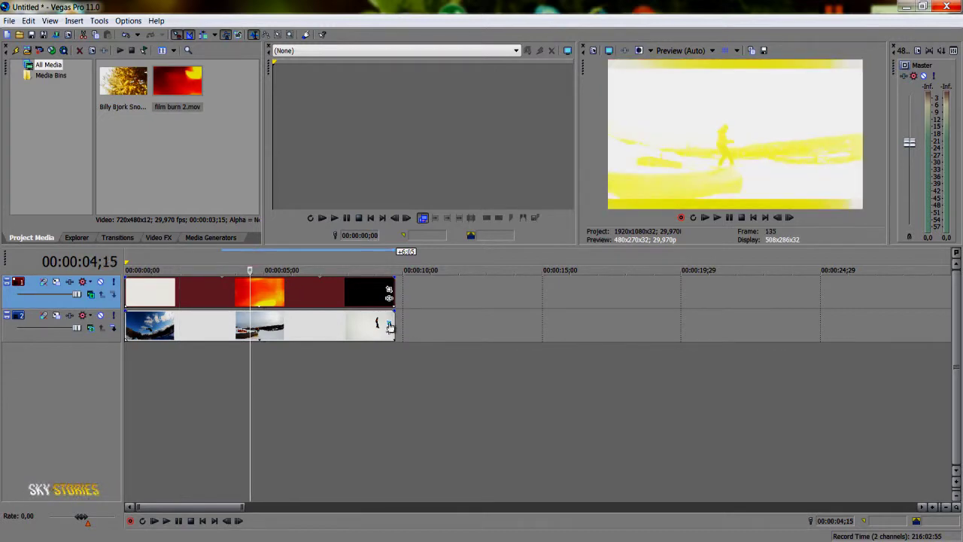
# - Set the snowboarding clip's Pan/Crop height to 950
pyautogui.click(389, 324)
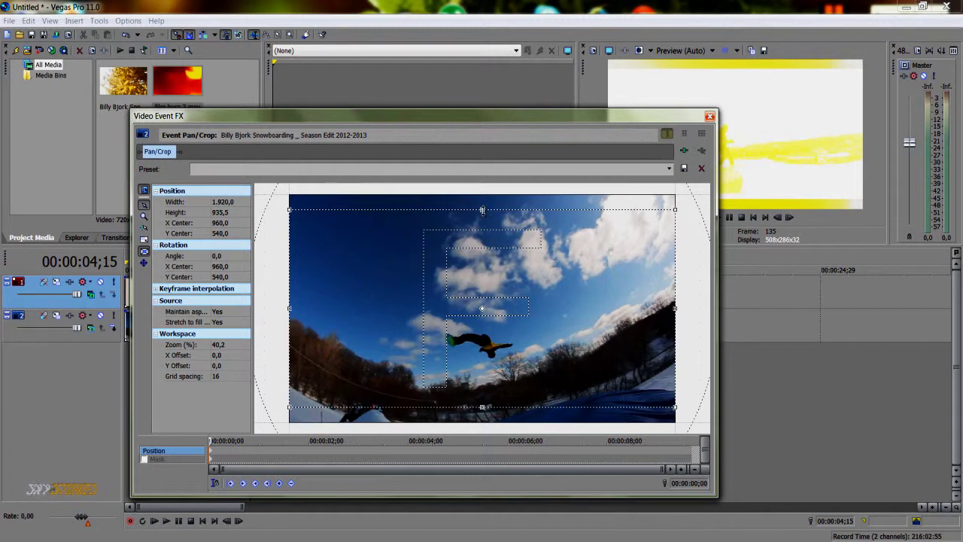
pyautogui.moveTo(482, 210); pyautogui.dragTo(482, 209)
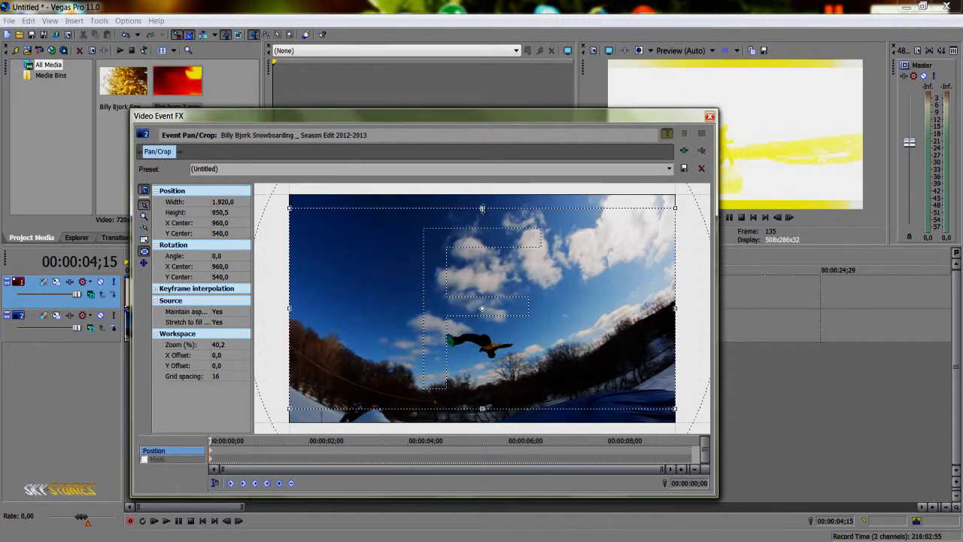
pyautogui.click(228, 213)
pyautogui.click(237, 216)
pyautogui.click(237, 216)
pyautogui.click(237, 216)
pyautogui.click(238, 210)
pyautogui.click(238, 210)
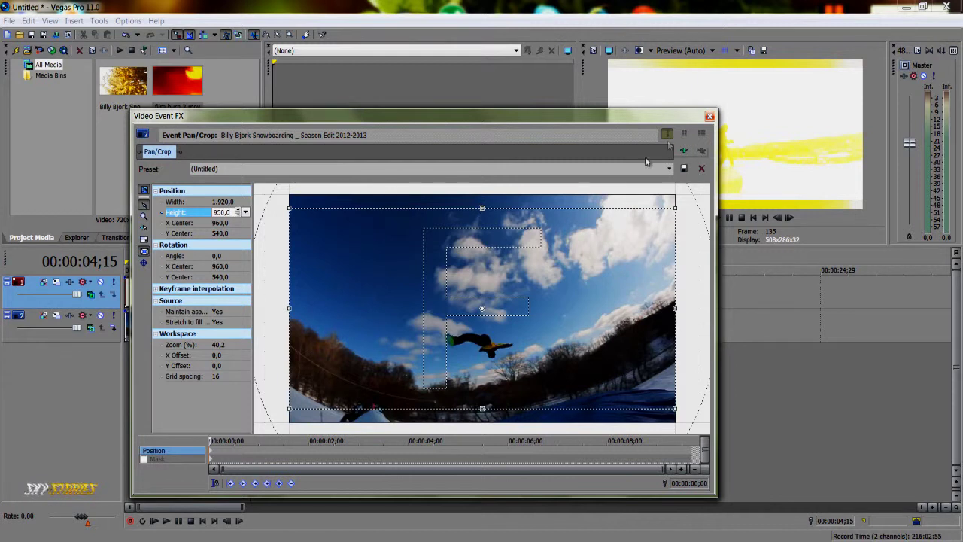
pyautogui.click(579, 209)
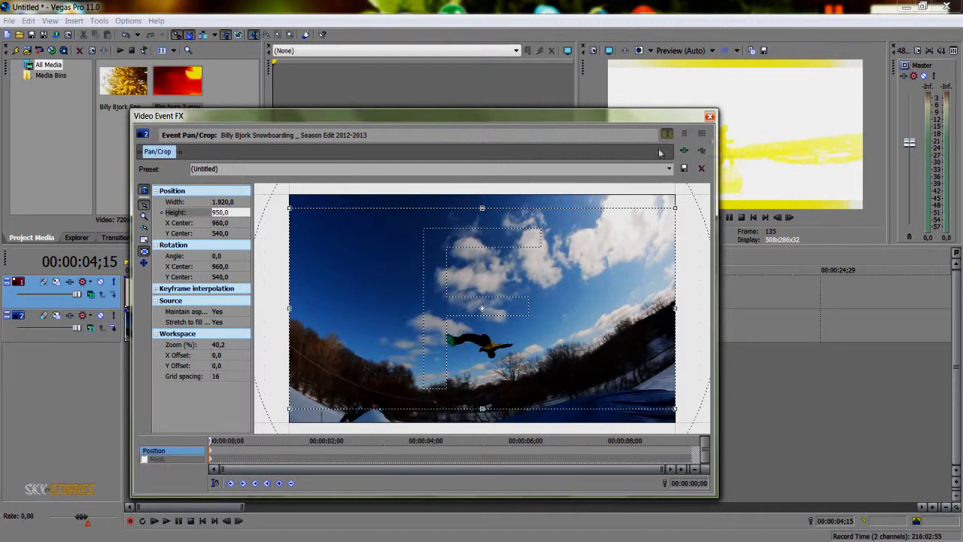
pyautogui.click(710, 118)
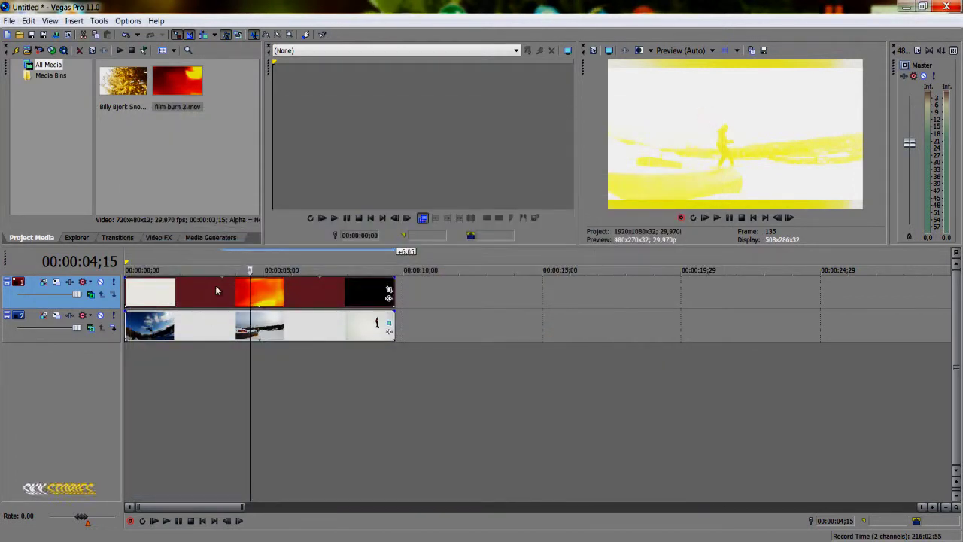
# - Crop the film burn event vertically to a height of about 429 to match the widescreen bars, and play the result
pyautogui.click(388, 292)
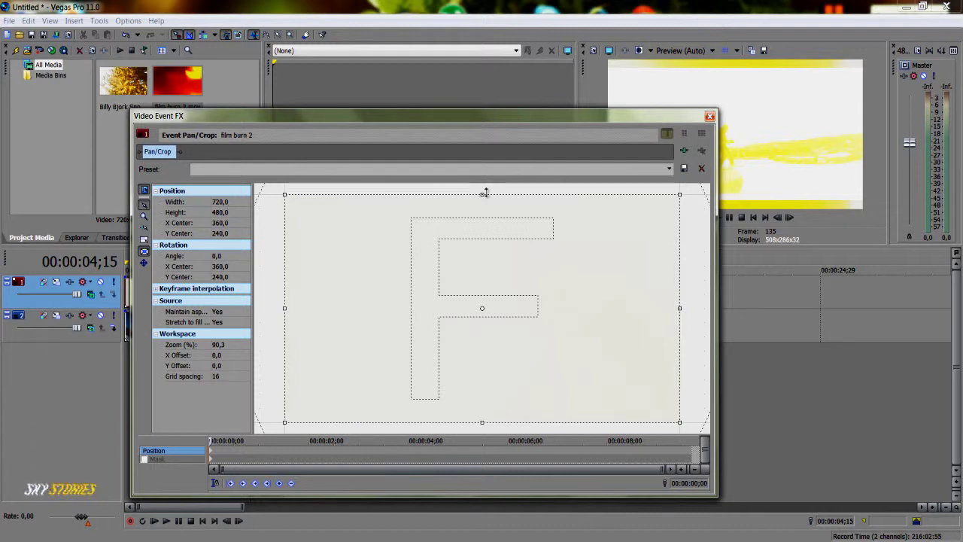
pyautogui.moveTo(483, 194); pyautogui.dragTo(483, 206)
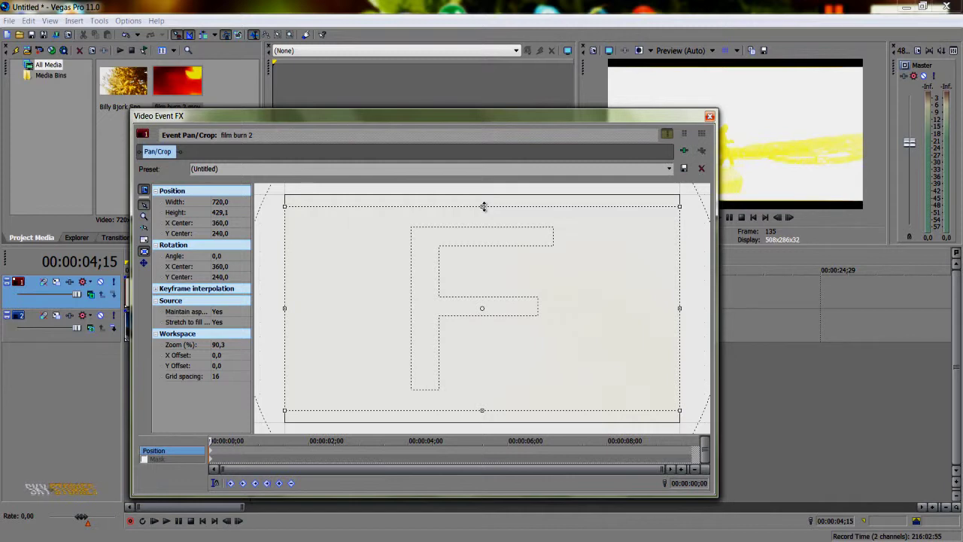
pyautogui.click(709, 116)
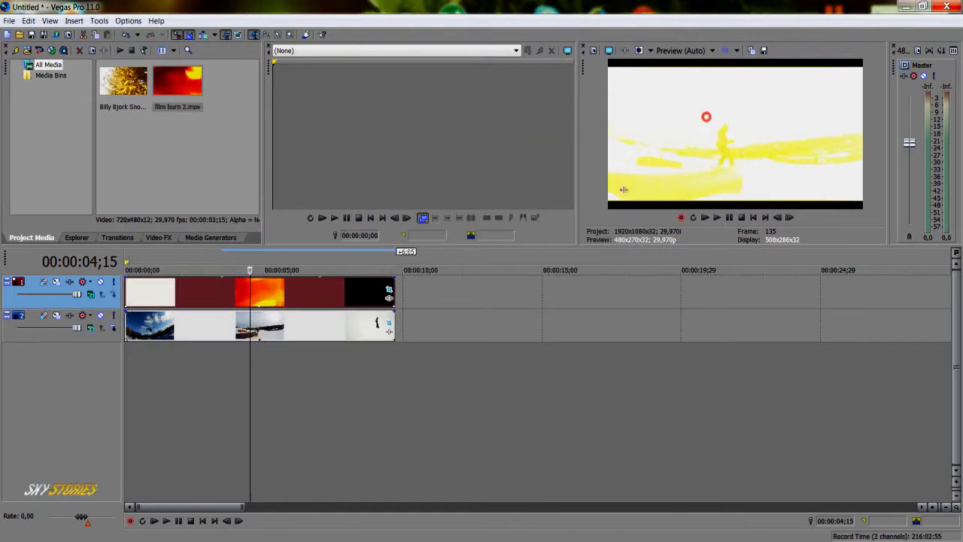
pyautogui.press('space')
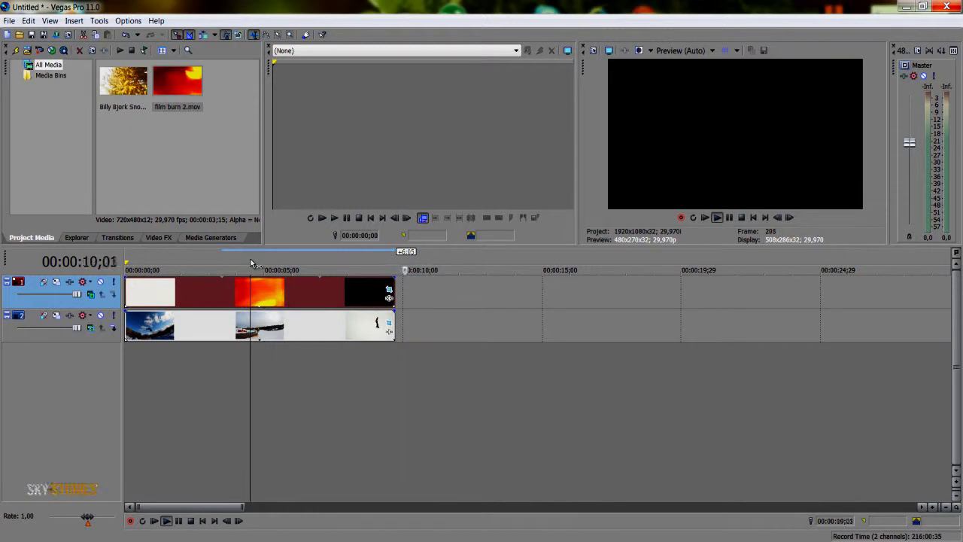
# - Replay the blended film burn footage from the beginning of the timeline to judge its brightness
pyautogui.press('space')
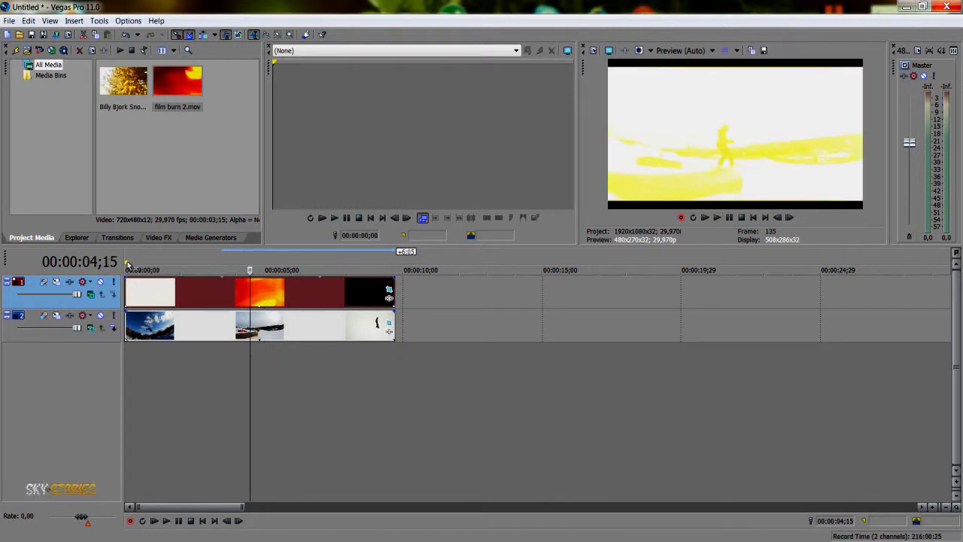
pyautogui.press('Home')
pyautogui.press('space')
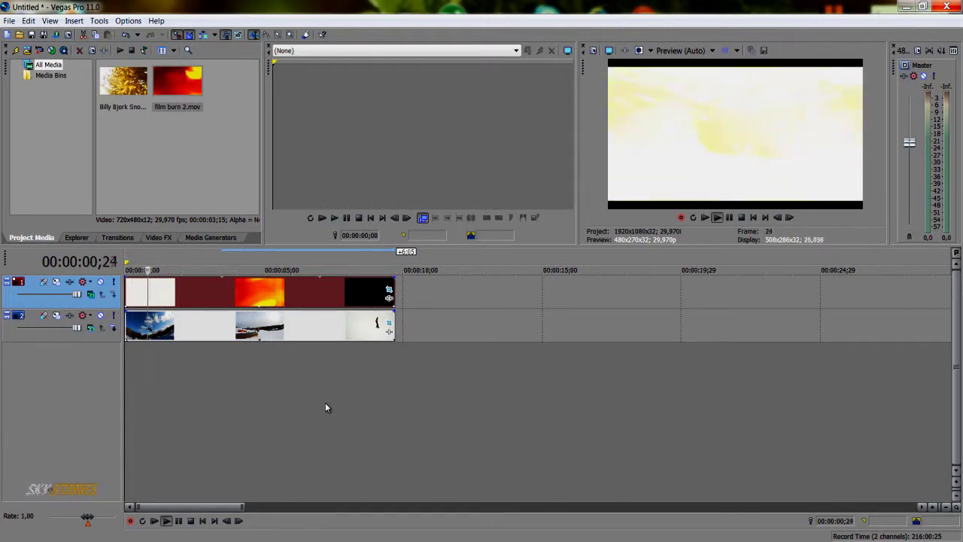
pyautogui.press('space')
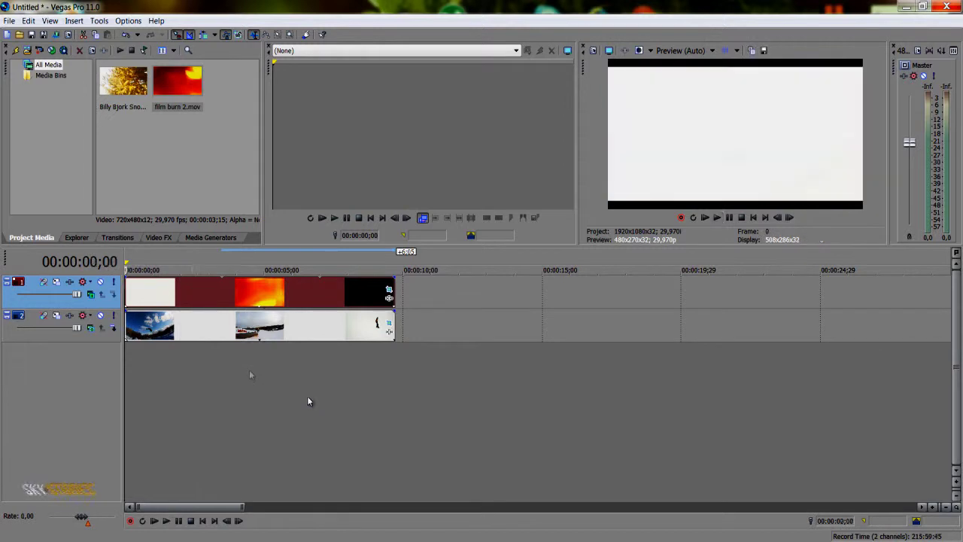
# - Lower the film burn track's opacity level partway and preview the softer blend
pyautogui.moveTo(75, 295); pyautogui.dragTo(55, 296)
pyautogui.press('space')
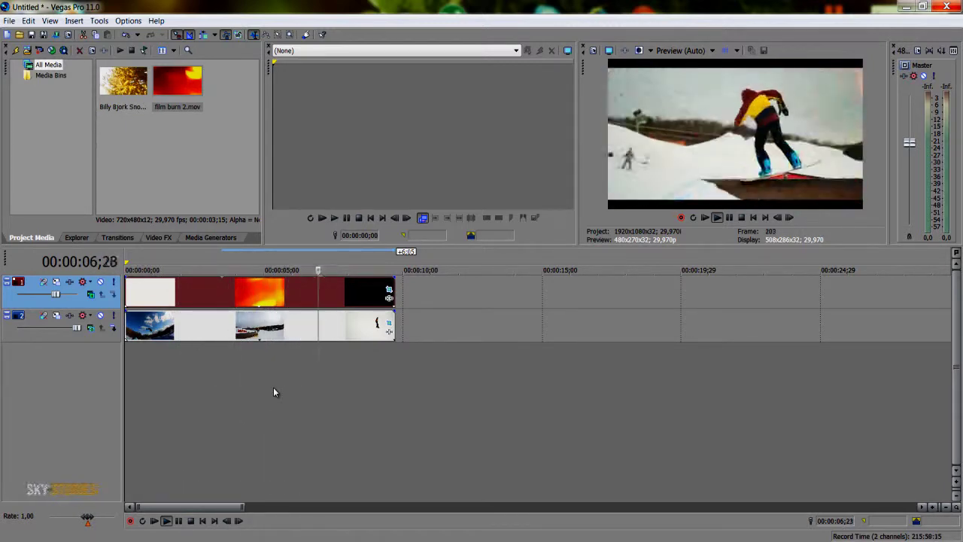
pyautogui.press('space')
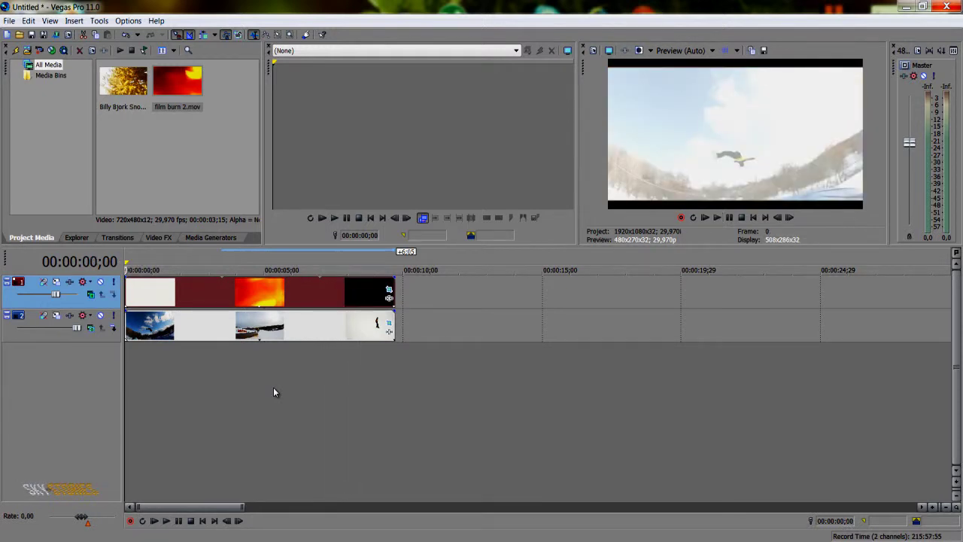
# - Shorten the film burn event to a single pass, cut off its opening white part at 00:00:00;26, and move the remainder to the timeline start
pyautogui.moveTo(392, 288); pyautogui.dragTo(216, 293)
pyautogui.moveTo(136, 261); pyautogui.dragTo(153, 260)
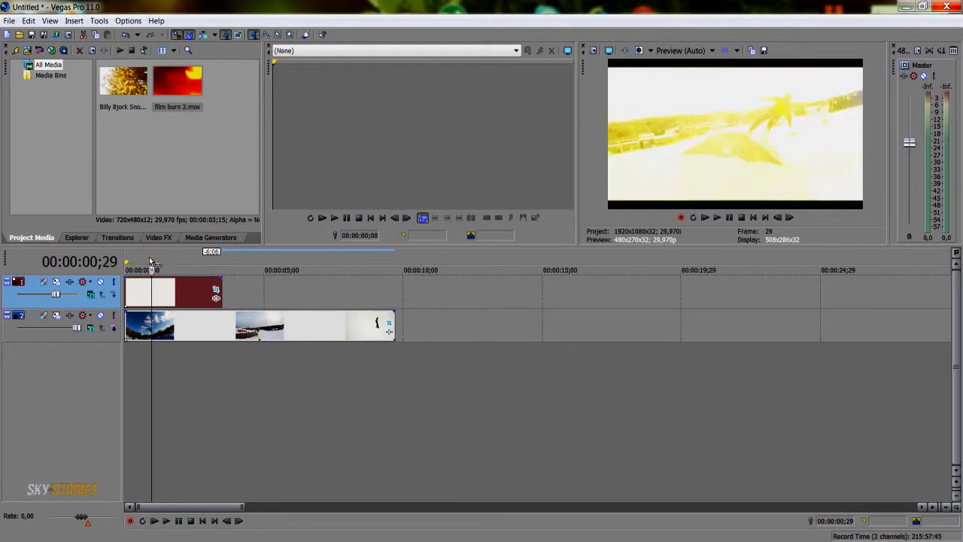
pyautogui.click(149, 259)
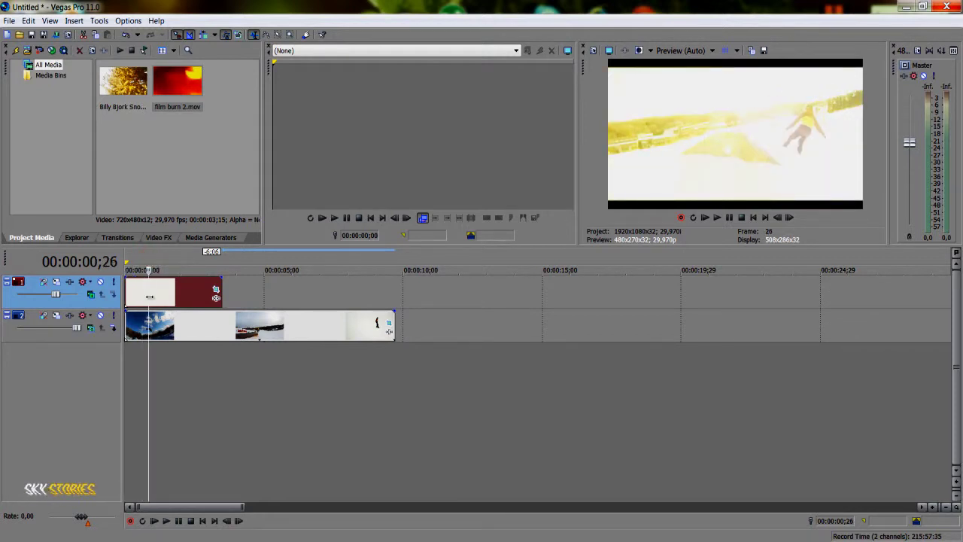
pyautogui.press('s')
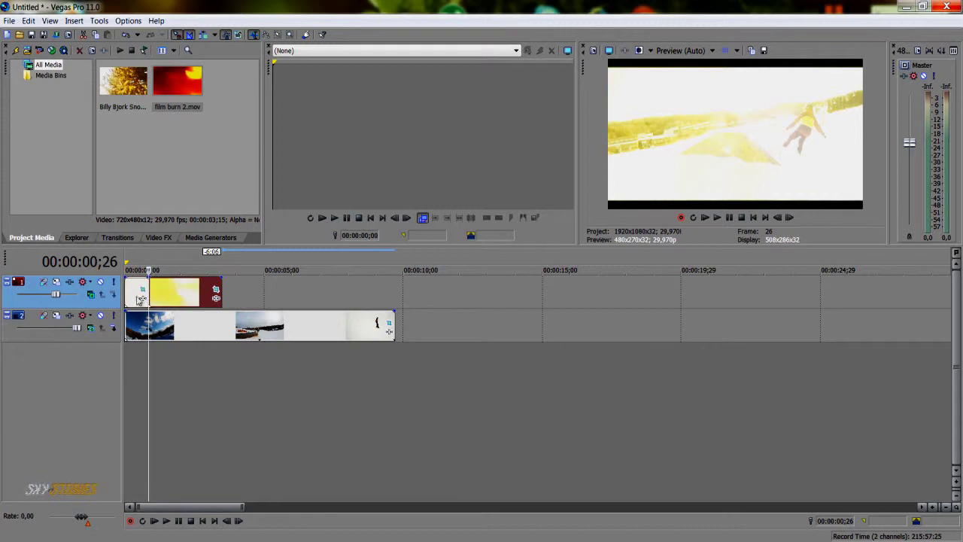
pyautogui.click(133, 297)
pyautogui.moveTo(136, 297)
pyautogui.mouseDown()
pyautogui.moveTo(160, 301)
pyautogui.moveTo(150, 298)
pyautogui.mouseUp()
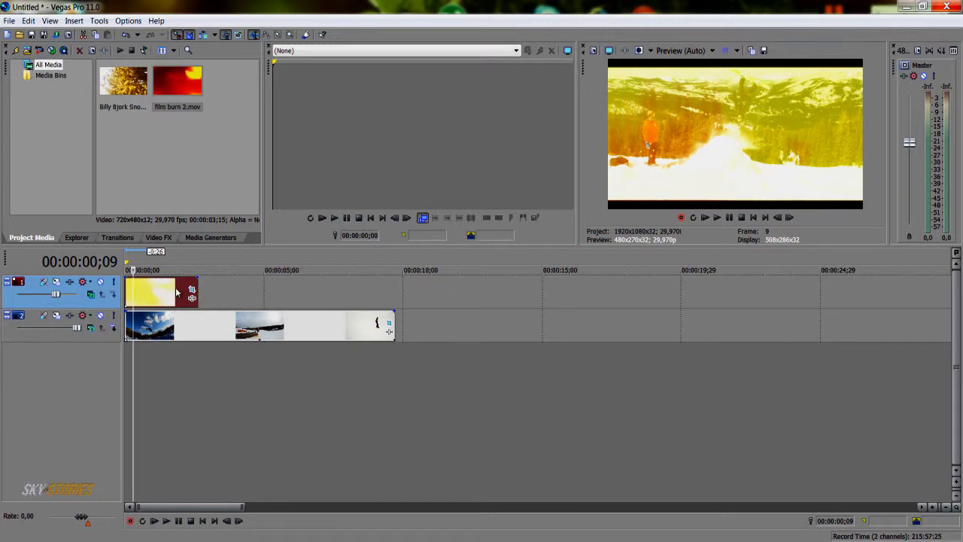
# - Copy the trimmed film burn event and paste it three times end to end, covering the whole snowboarding clip
pyautogui.rightClick(178, 294)
pyautogui.click(202, 312)
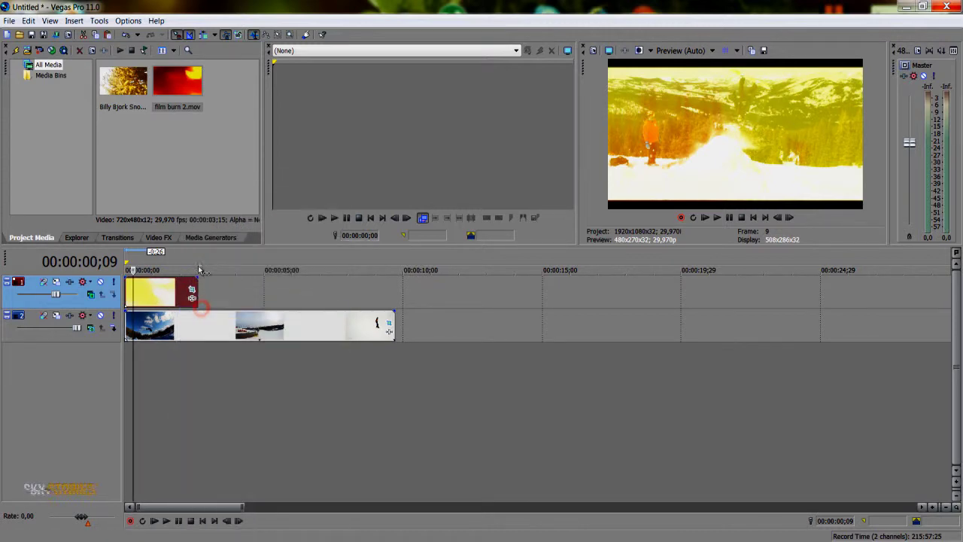
pyautogui.click(198, 259)
pyautogui.rightClick(210, 290)
pyautogui.click(230, 295)
pyautogui.rightClick(293, 292)
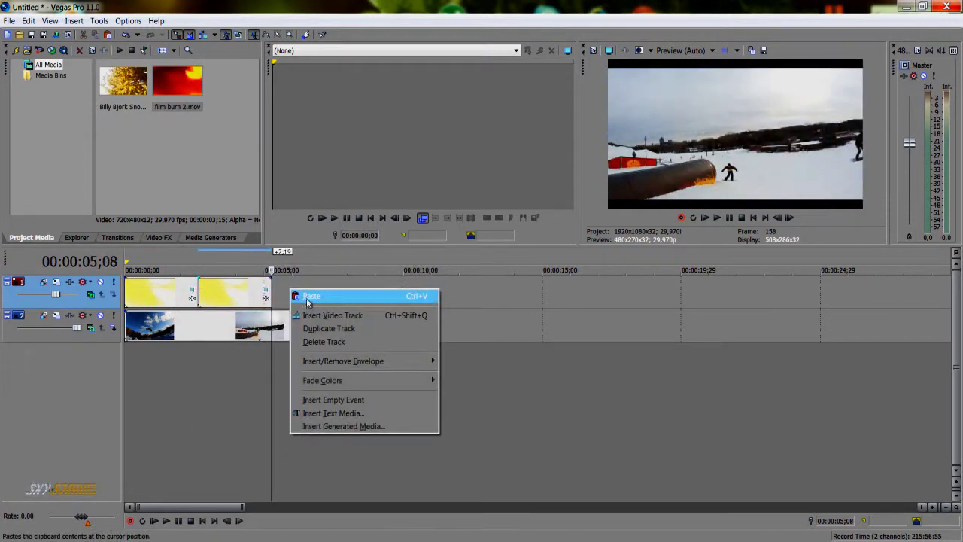
pyautogui.click(308, 296)
pyautogui.rightClick(349, 261)
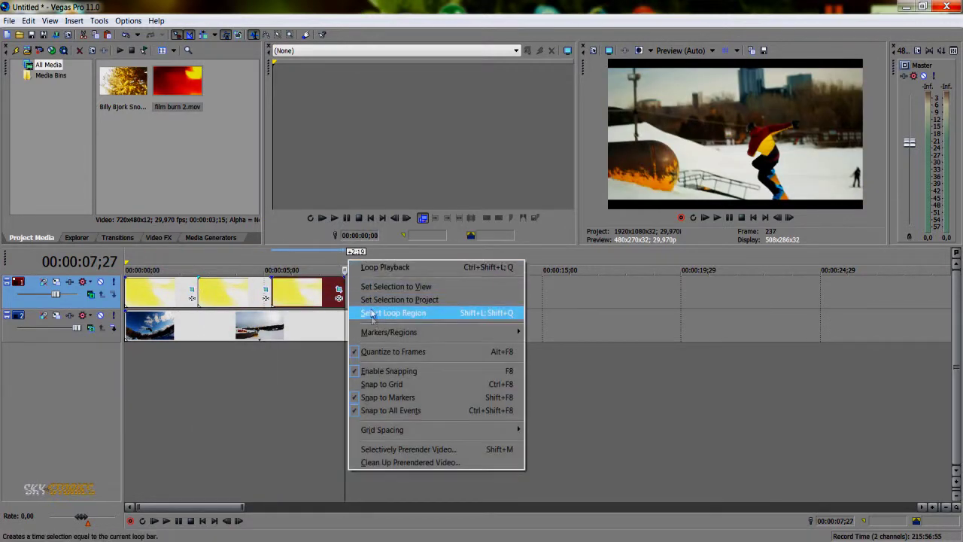
pyautogui.click(391, 285)
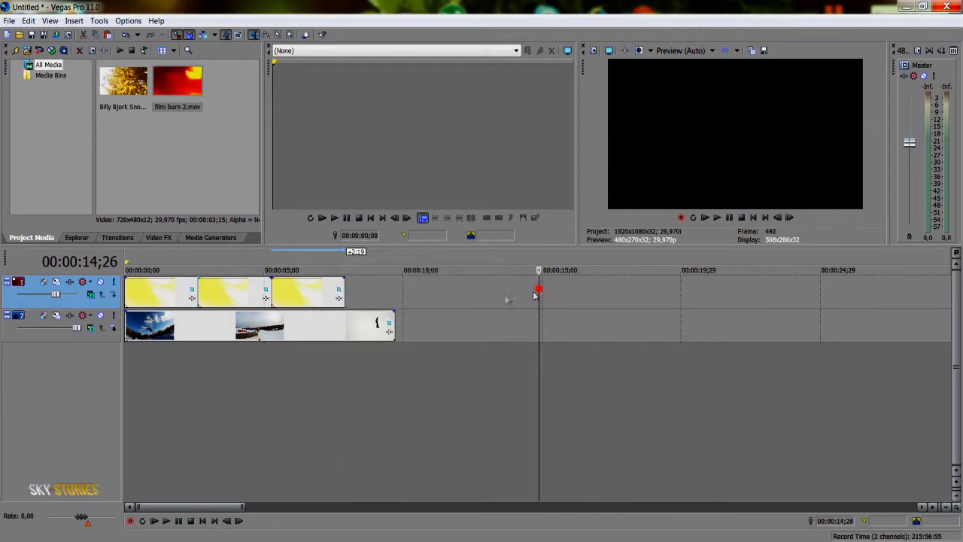
pyautogui.click(348, 262)
pyautogui.rightClick(362, 287)
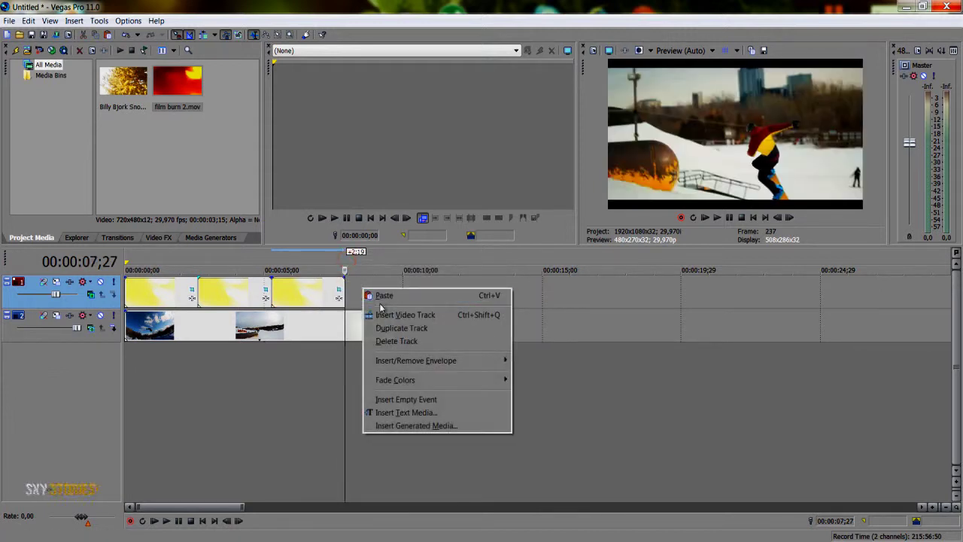
pyautogui.click(390, 296)
# - Overlap each pasted film burn event with the one before it, forming crossfades of about 4 frames
pyautogui.click(238, 258)
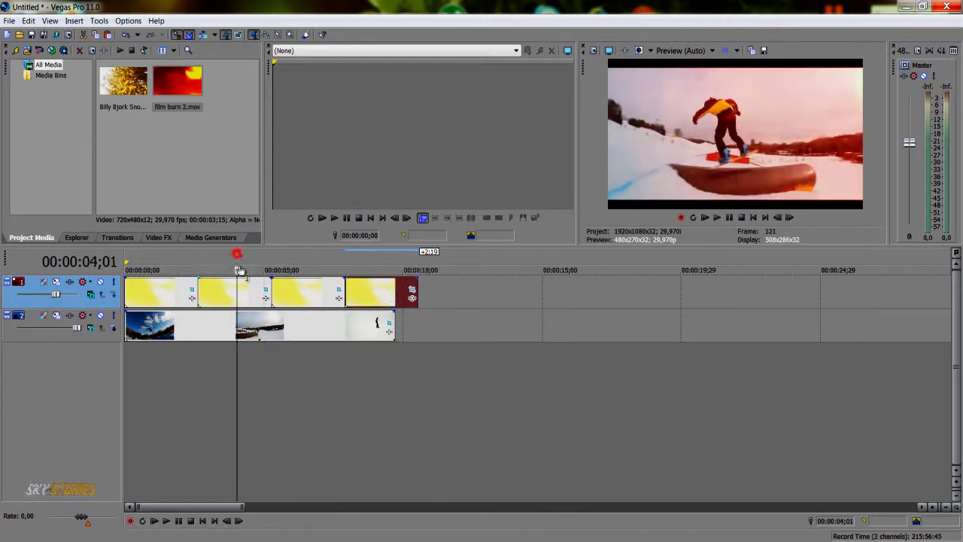
pyautogui.moveTo(220, 290); pyautogui.dragTo(215, 291)
pyautogui.scroll(3, 261, 298)
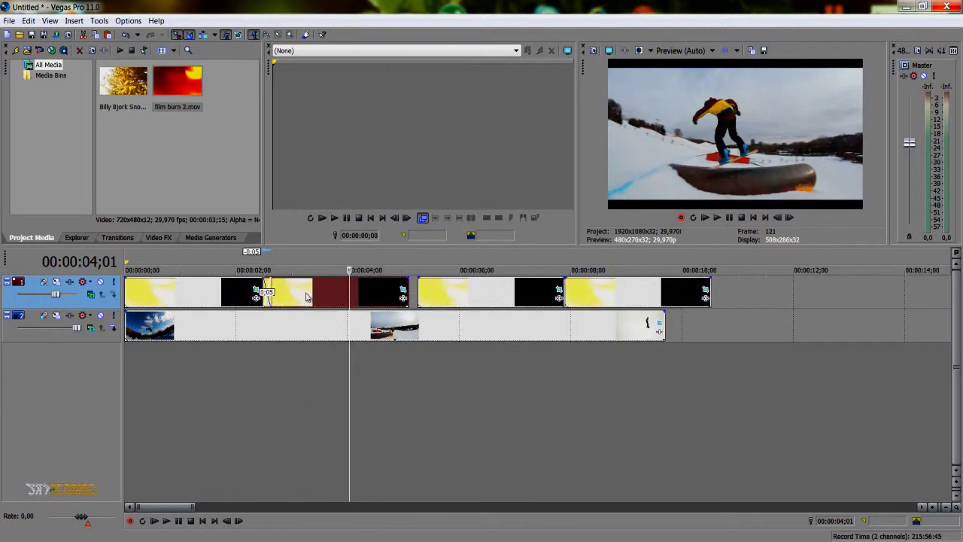
pyautogui.moveTo(306, 294); pyautogui.dragTo(310, 296)
pyautogui.moveTo(440, 292); pyautogui.dragTo(428, 294)
pyautogui.moveTo(596, 297); pyautogui.dragTo(570, 295)
pyautogui.moveTo(445, 291); pyautogui.dragTo(442, 294)
pyautogui.moveTo(597, 296); pyautogui.dragTo(593, 297)
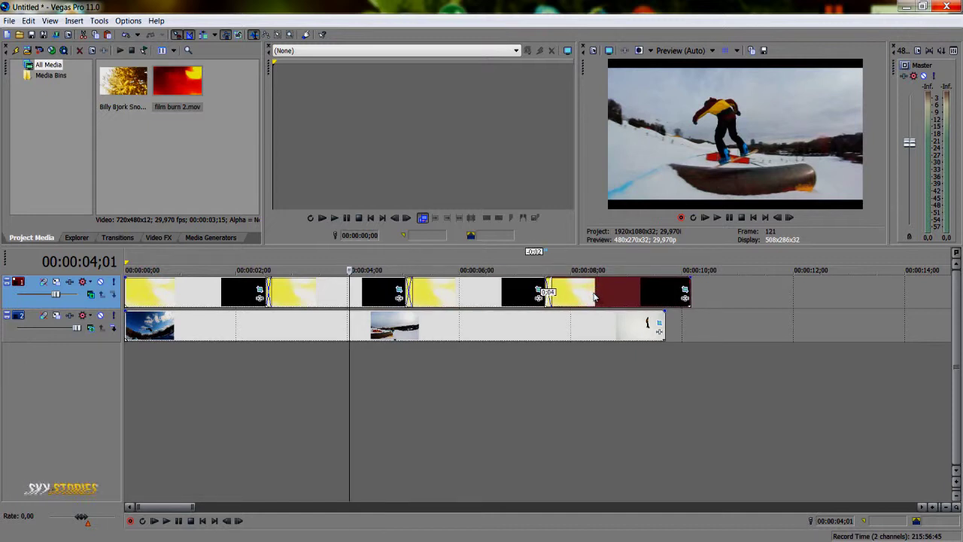
pyautogui.moveTo(312, 297); pyautogui.dragTo(309, 297)
pyautogui.moveTo(447, 293); pyautogui.dragTo(447, 293)
pyautogui.click(584, 293)
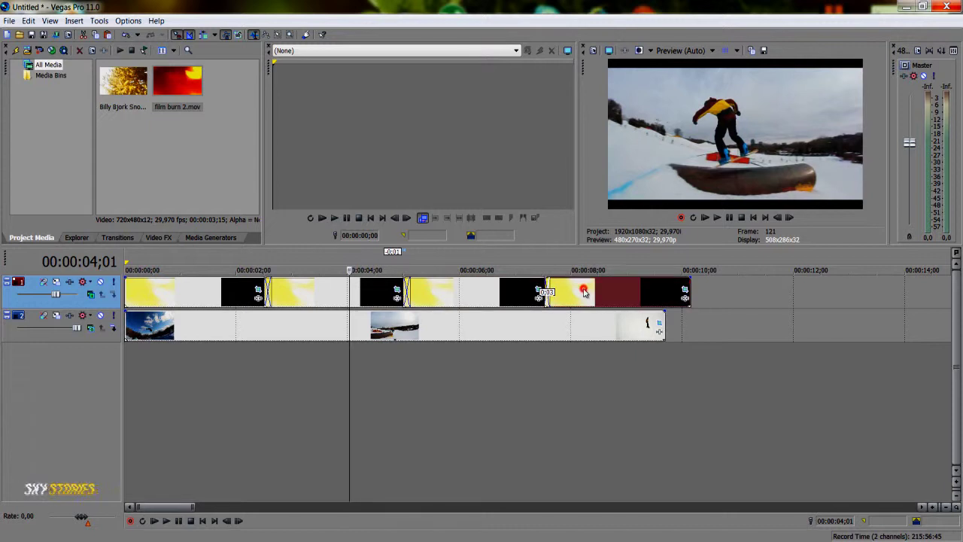
pyautogui.moveTo(583, 292); pyautogui.dragTo(581, 293)
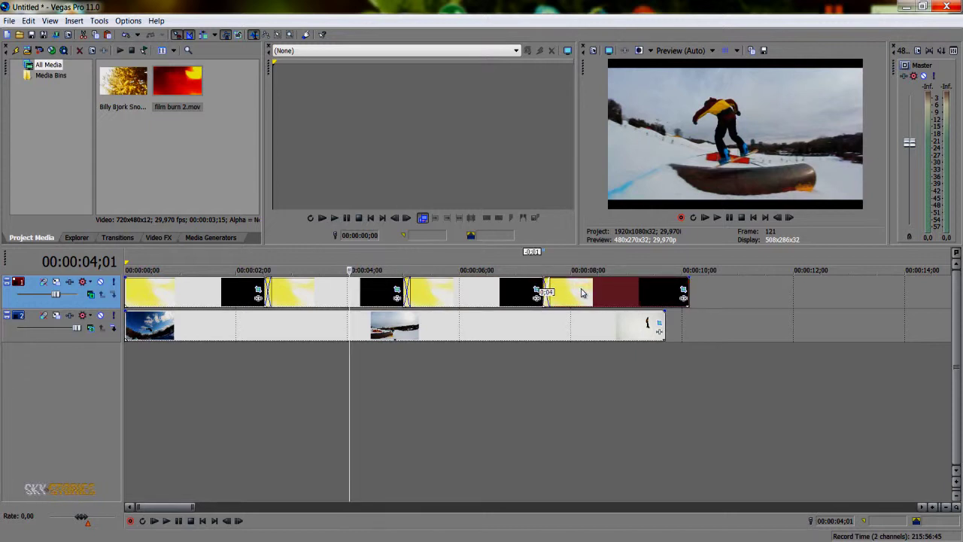
# - Split the last film burn event at the snowboarding clip's end, 00:00:09;21, and delete the excess
pyautogui.click(665, 260)
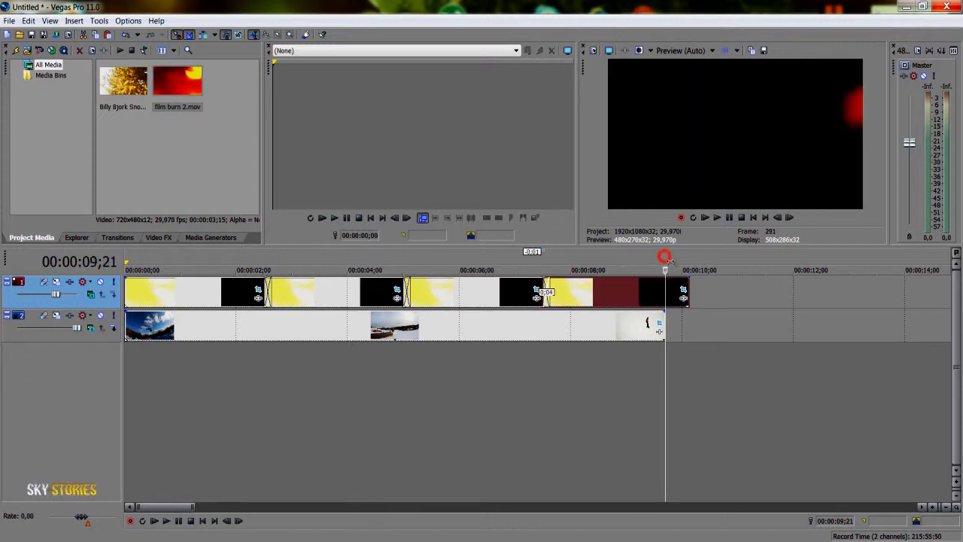
pyautogui.press('s')
pyautogui.click(671, 298)
pyautogui.press('Delete')
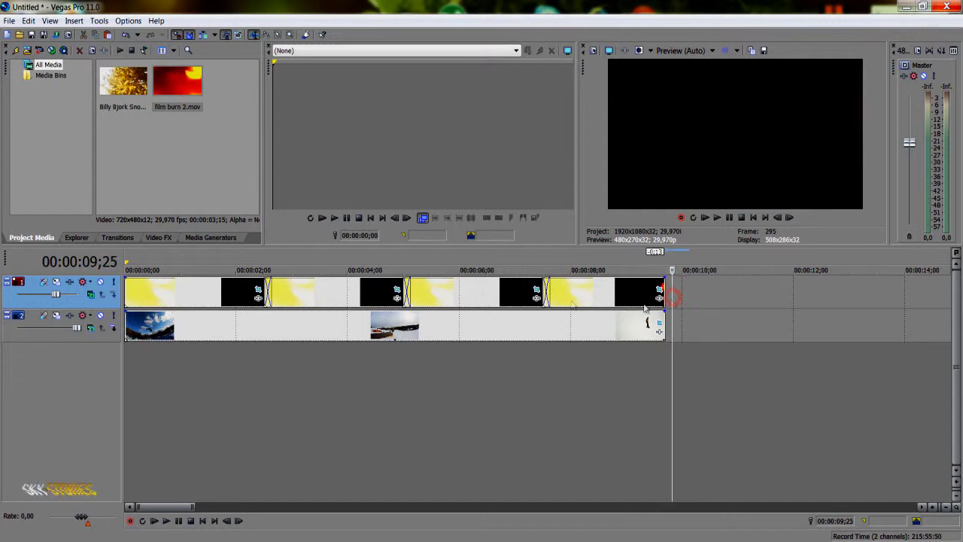
# - Try the full-screen external preview, close it, and play the whole sequence from the start in the preview window
pyautogui.click(128, 262)
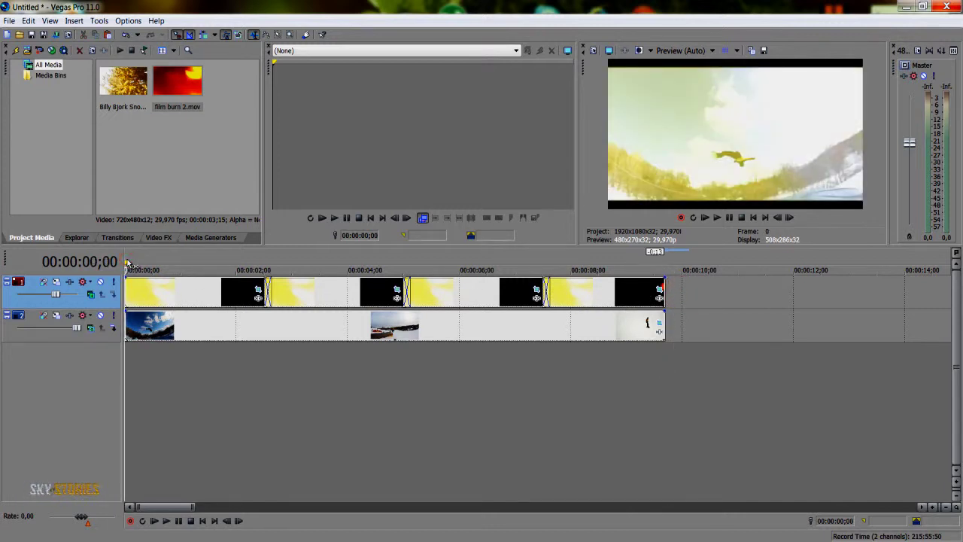
pyautogui.click(610, 49)
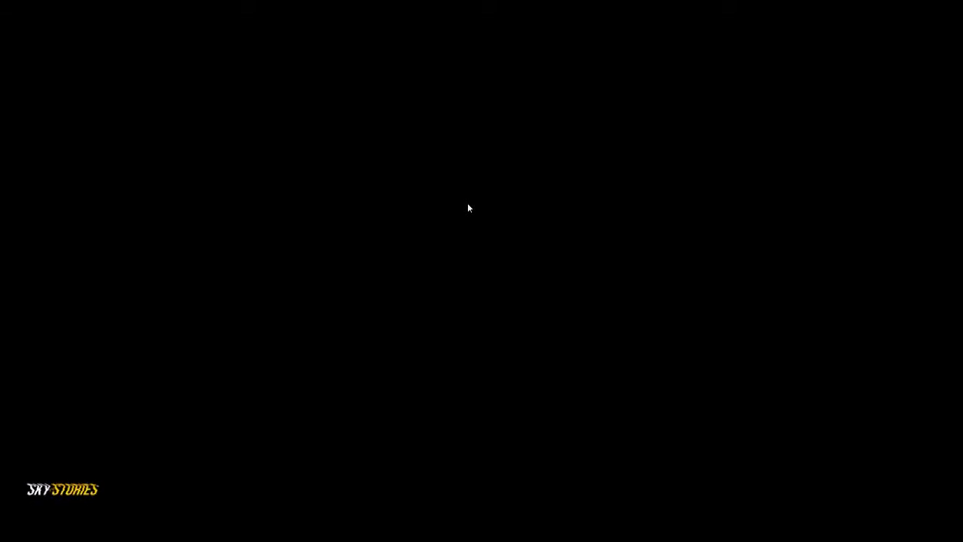
pyautogui.press('Escape')
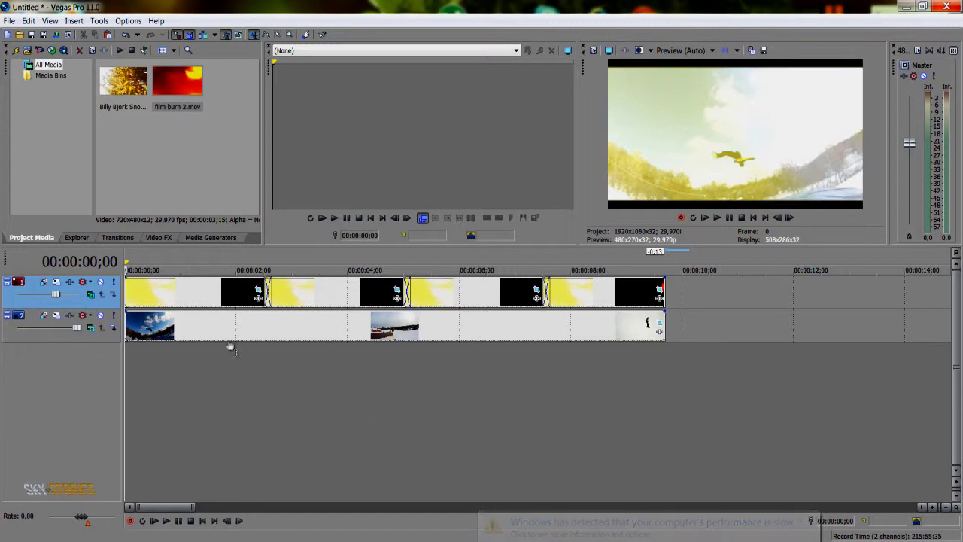
pyautogui.press('space')
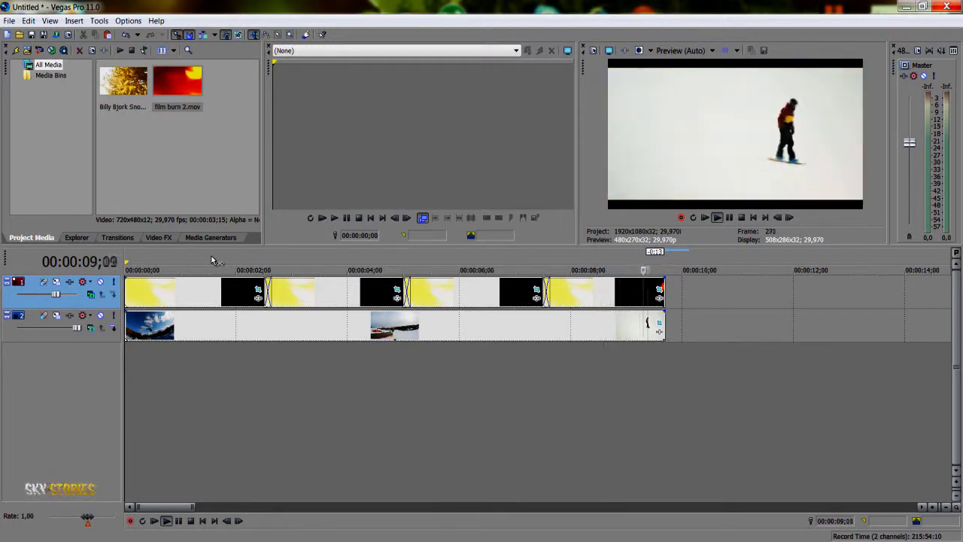
pyautogui.press('space')
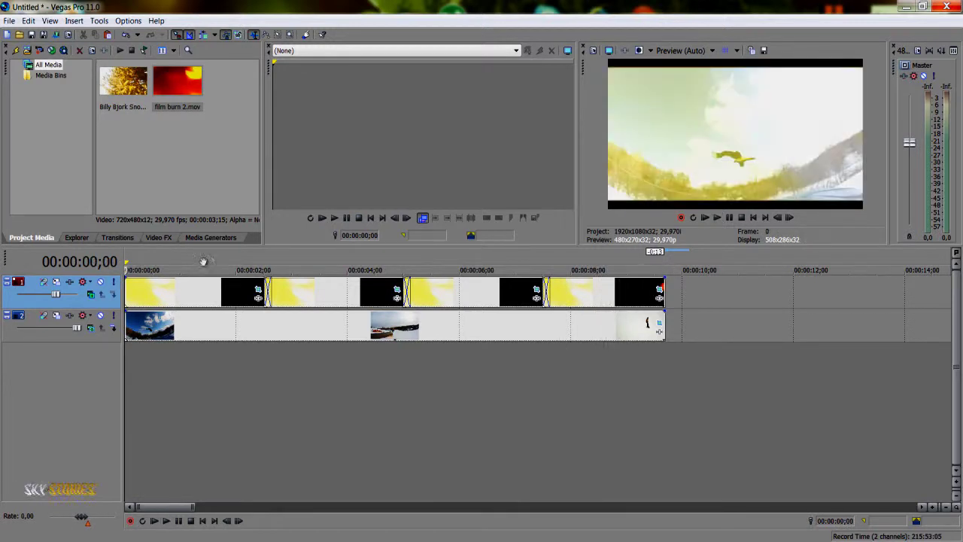
# - Add fade-ins ending at 00:00:00;06 to the snowboarding clip and the first film burn event
pyautogui.click(136, 260)
pyautogui.scroll(2, 134, 323)
pyautogui.moveTo(126, 311); pyautogui.dragTo(144, 310)
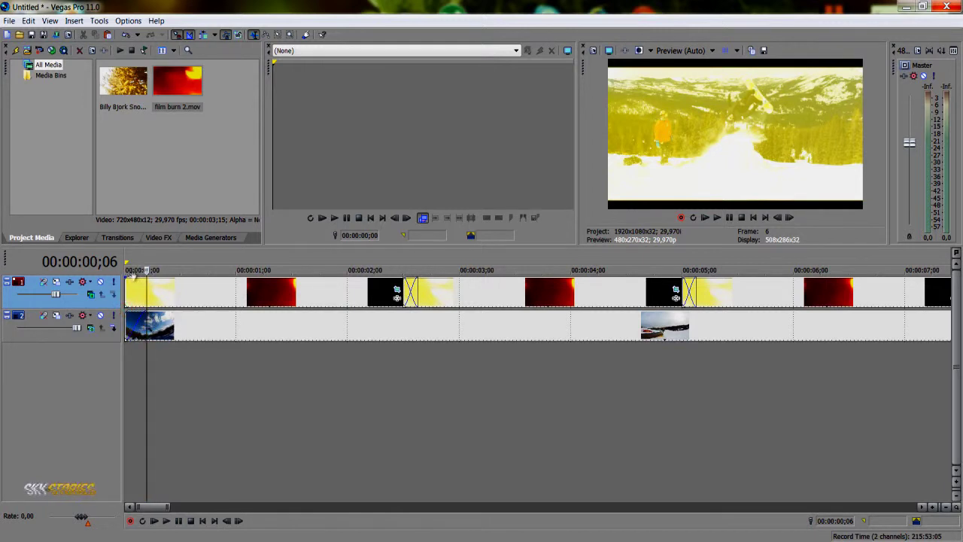
pyautogui.moveTo(127, 278); pyautogui.dragTo(146, 280)
# - Add fade-outs starting at 00:00:09;17 to the last film burn event and the snowboarding clip
pyautogui.moveTo(161, 506); pyautogui.dragTo(172, 509)
pyautogui.click(814, 262)
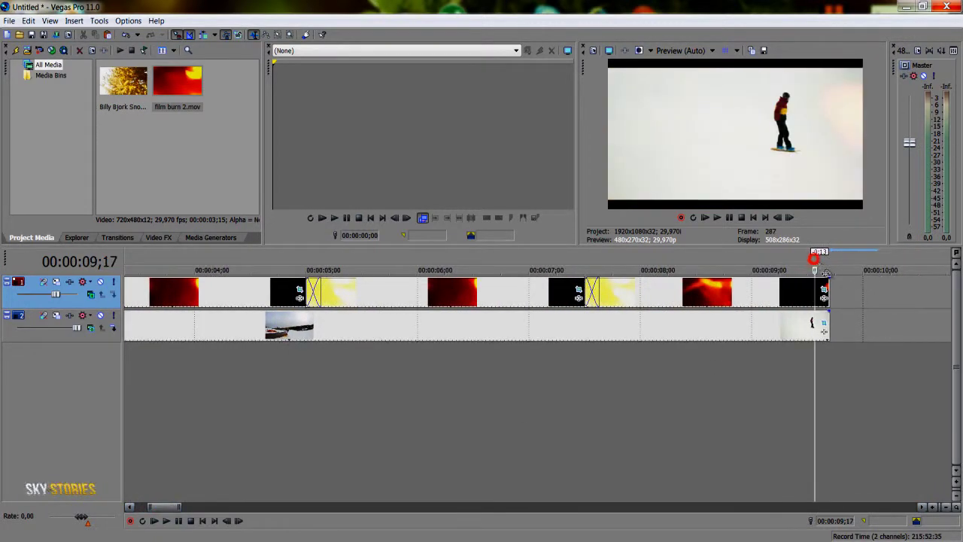
pyautogui.moveTo(822, 279); pyautogui.dragTo(821, 280)
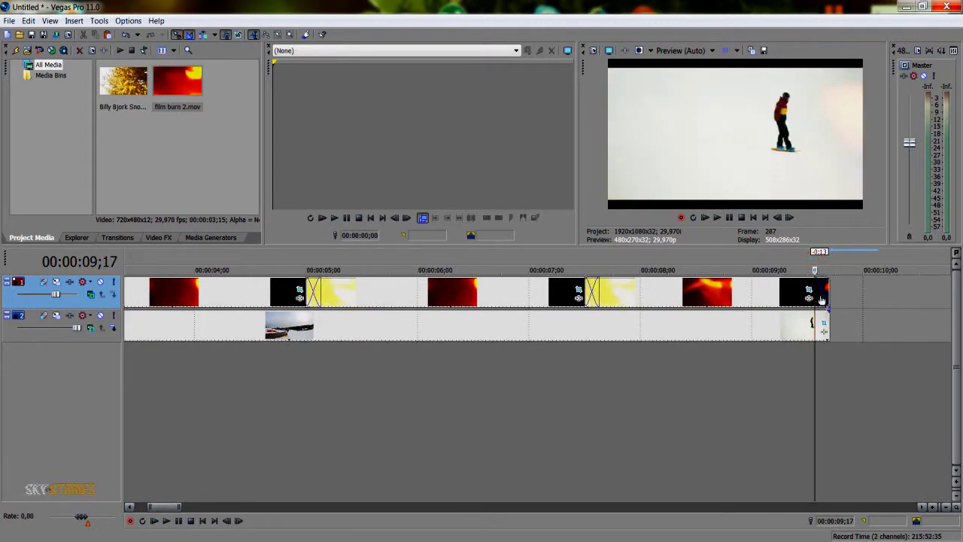
pyautogui.moveTo(826, 316); pyautogui.dragTo(817, 322)
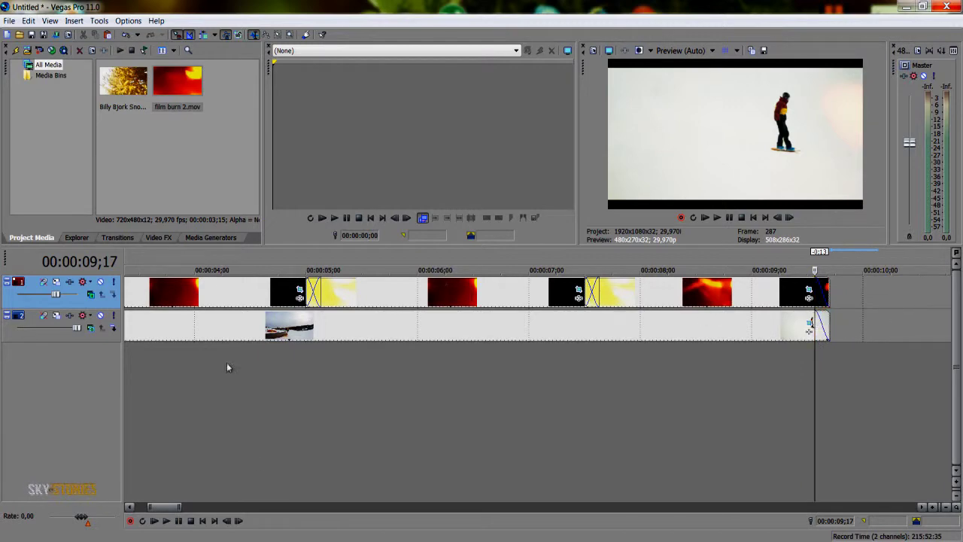
# - Play the faded sequence from the beginning to review the fades and film burn crossfades
pyautogui.moveTo(169, 506); pyautogui.dragTo(150, 506)
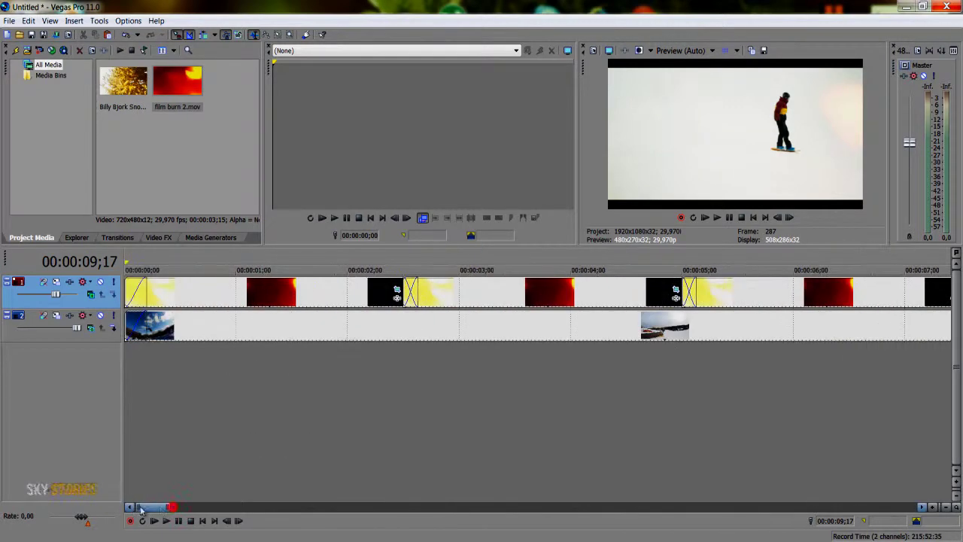
pyautogui.click(127, 265)
pyautogui.press('space')
pyautogui.scroll(-5, 246, 420)
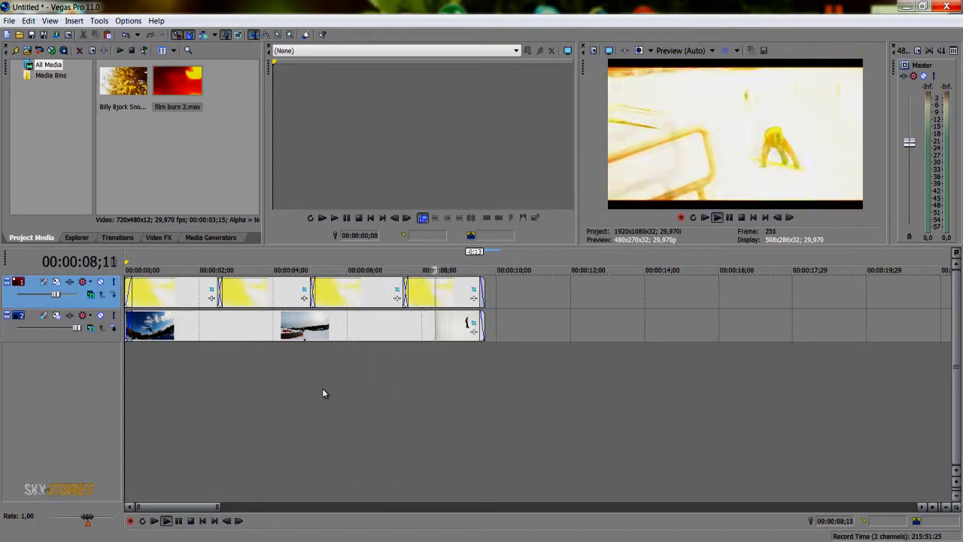
pyautogui.press('space')
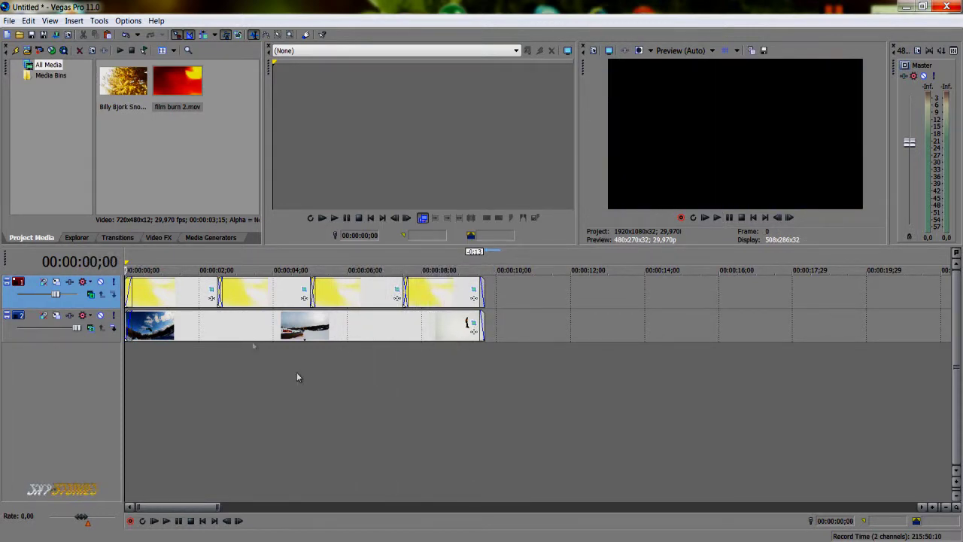
# - Add the Sony Color Corrector (Secondary) and Sony Color Curves effects to the snowboarding clip
pyautogui.click(474, 325)
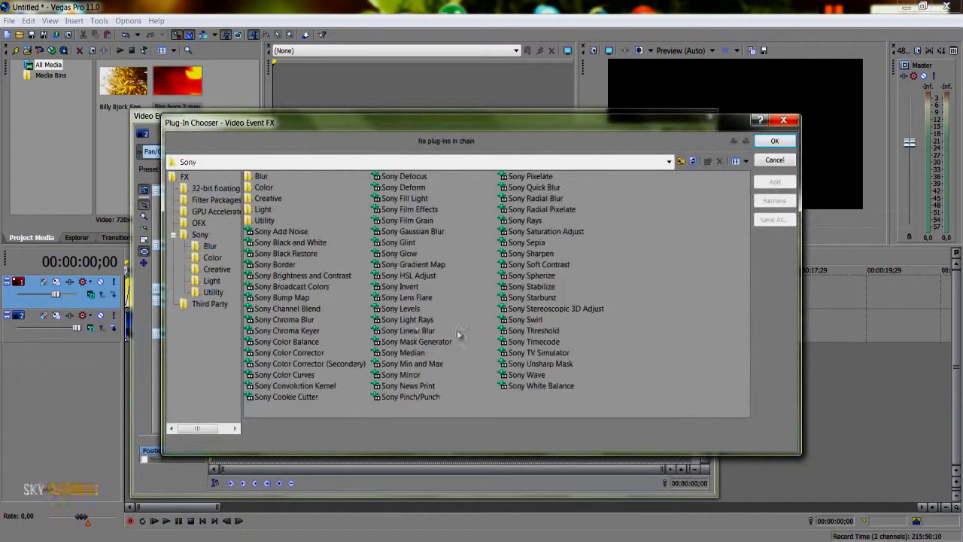
pyautogui.click(305, 364)
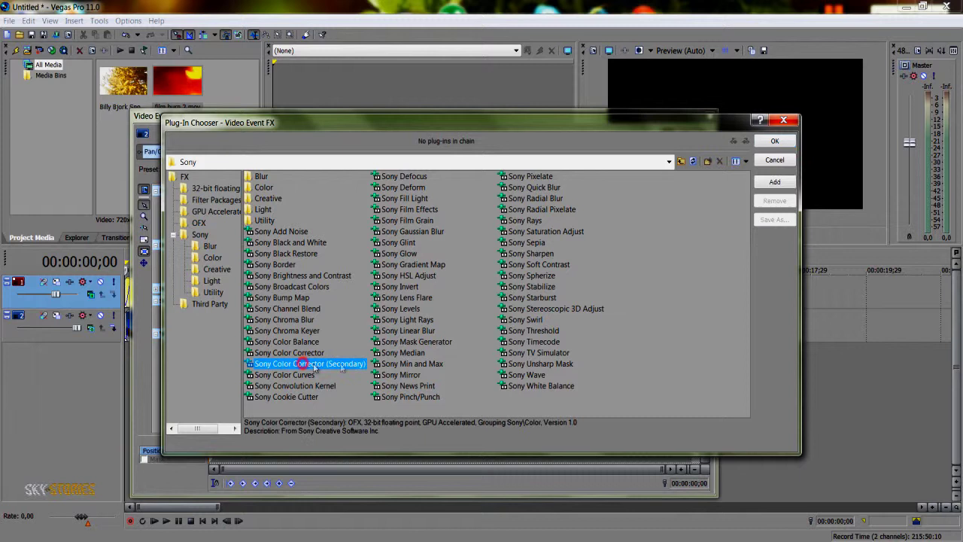
pyautogui.click(777, 184)
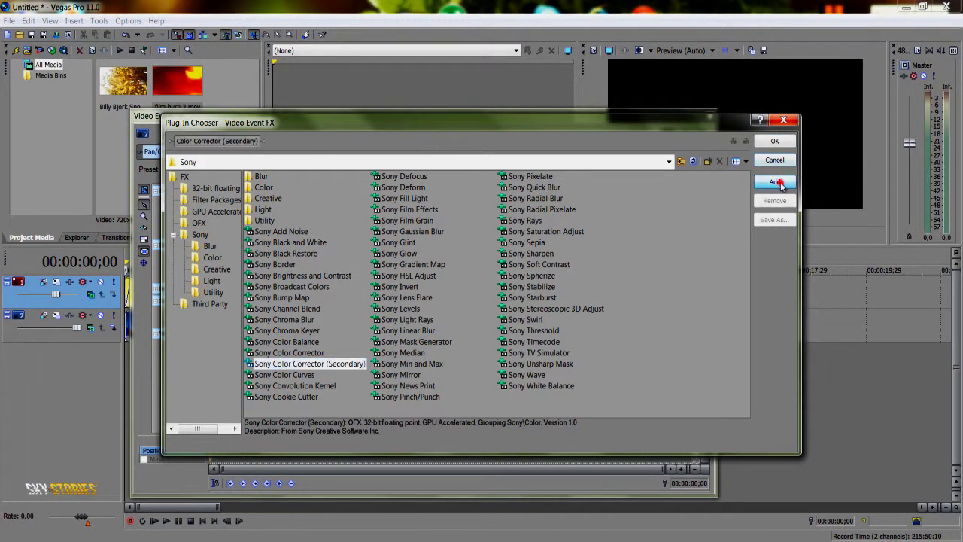
pyautogui.click(307, 374)
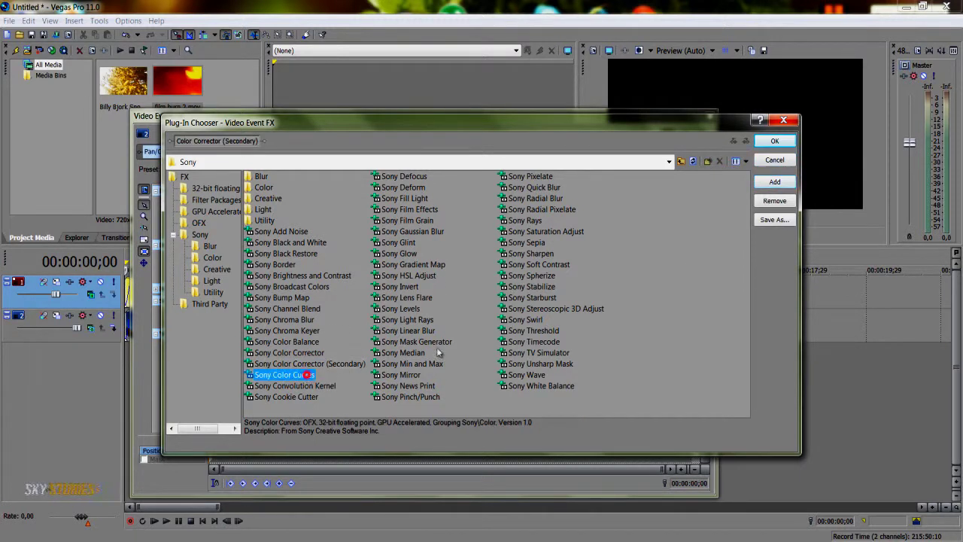
pyautogui.click(774, 181)
pyautogui.click(775, 140)
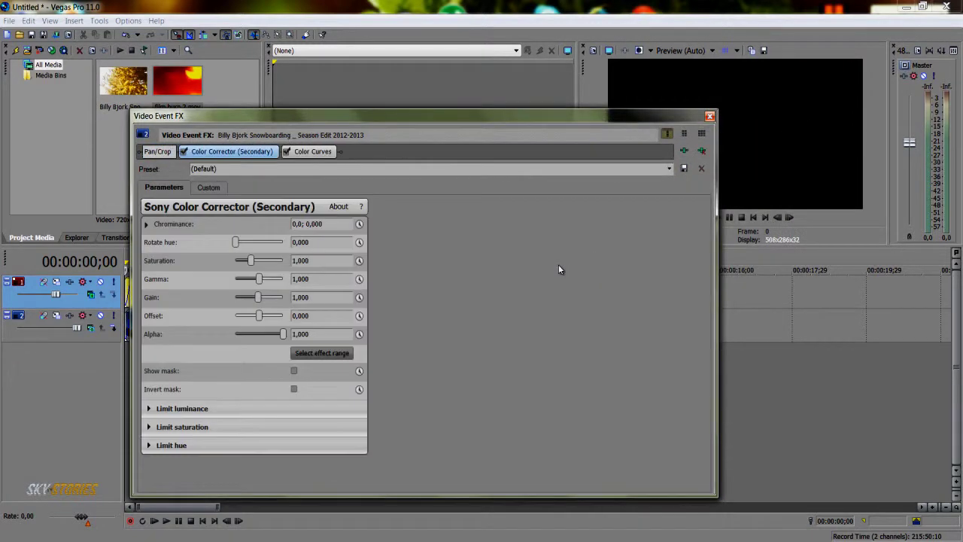
# - Shape the clip's RGB color curve into an S-curve that darkens the shadows and brightens the highlights
pyautogui.click(248, 154)
pyautogui.click(307, 153)
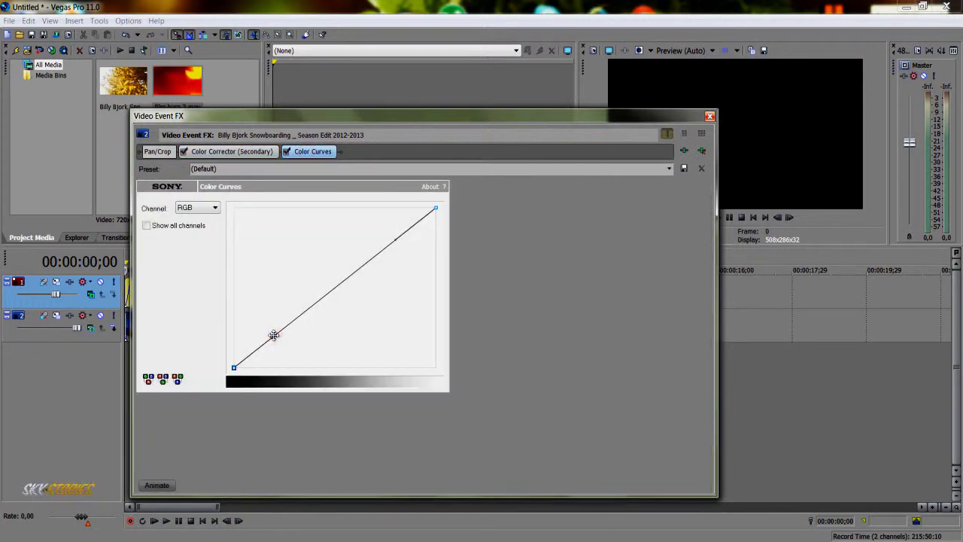
pyautogui.moveTo(274, 334); pyautogui.dragTo(326, 364)
pyautogui.moveTo(395, 237); pyautogui.dragTo(341, 219)
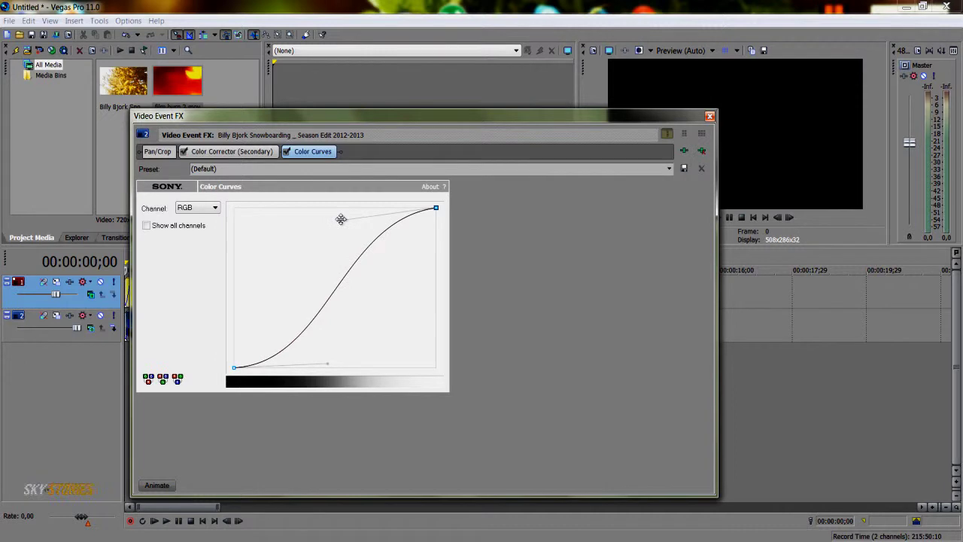
# - Using the frame at 00:00:03;11, set the secondary color corrector's gamma to 1,032, saturation to 1,168 and hue rotation to about 15
pyautogui.click(254, 151)
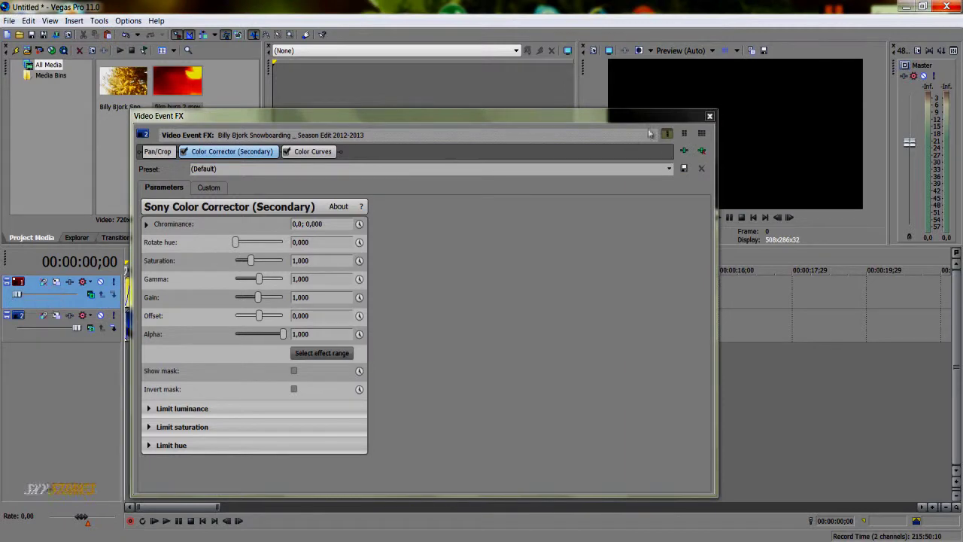
pyautogui.moveTo(677, 119); pyautogui.dragTo(828, 122)
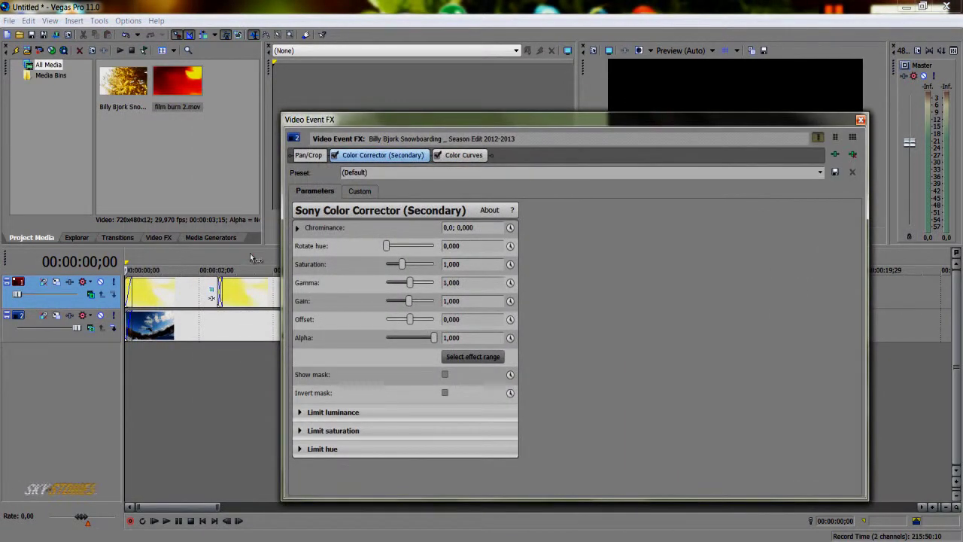
pyautogui.click(250, 256)
pyautogui.moveTo(613, 119); pyautogui.dragTo(554, 177)
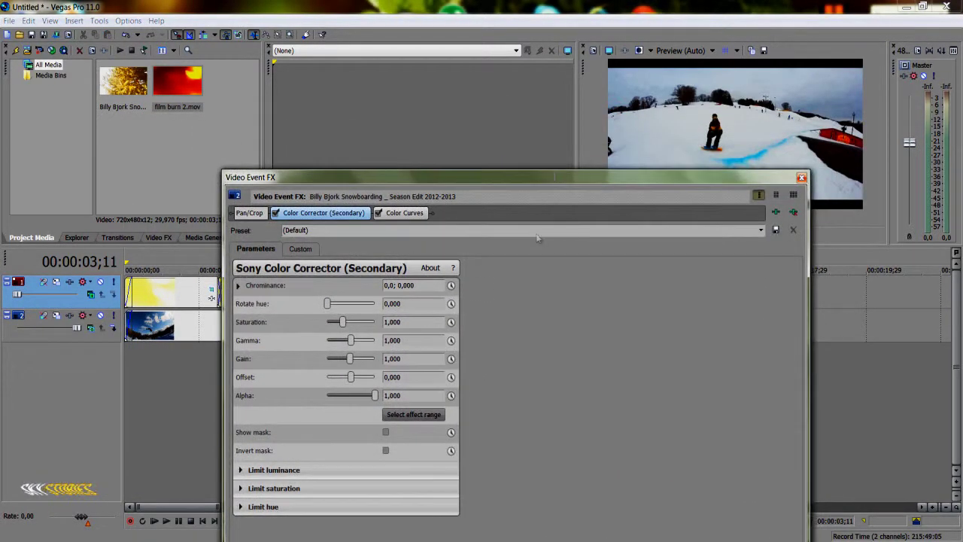
pyautogui.moveTo(354, 346); pyautogui.dragTo(355, 346)
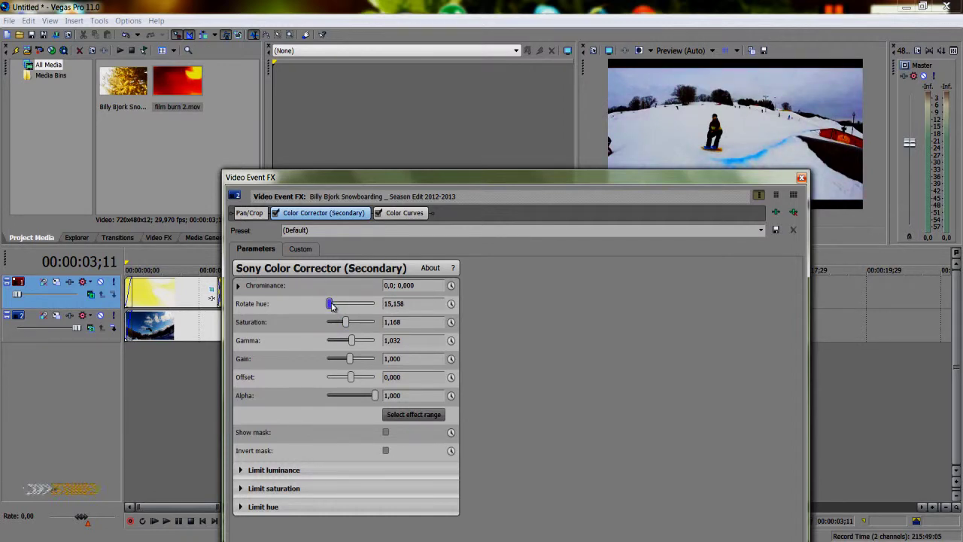
pyautogui.click(801, 178)
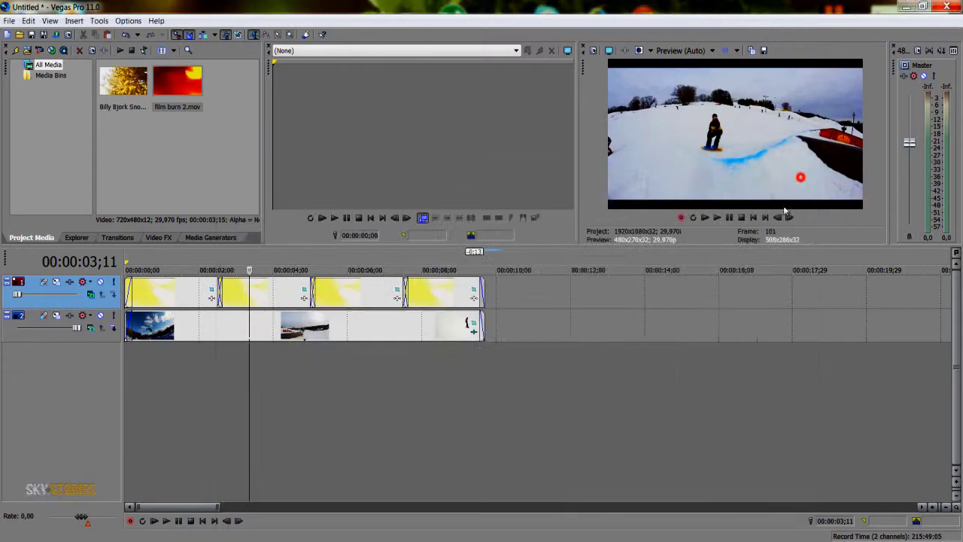
# - Raise the film burn track's opacity level to 51,2 % and play the sequence from the start
pyautogui.moveTo(18, 295); pyautogui.dragTo(54, 296)
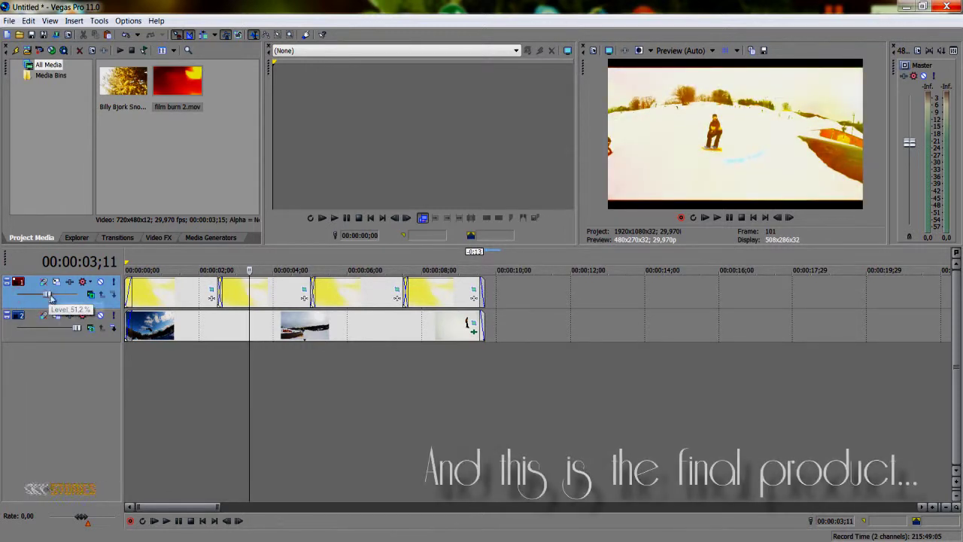
pyautogui.click(126, 265)
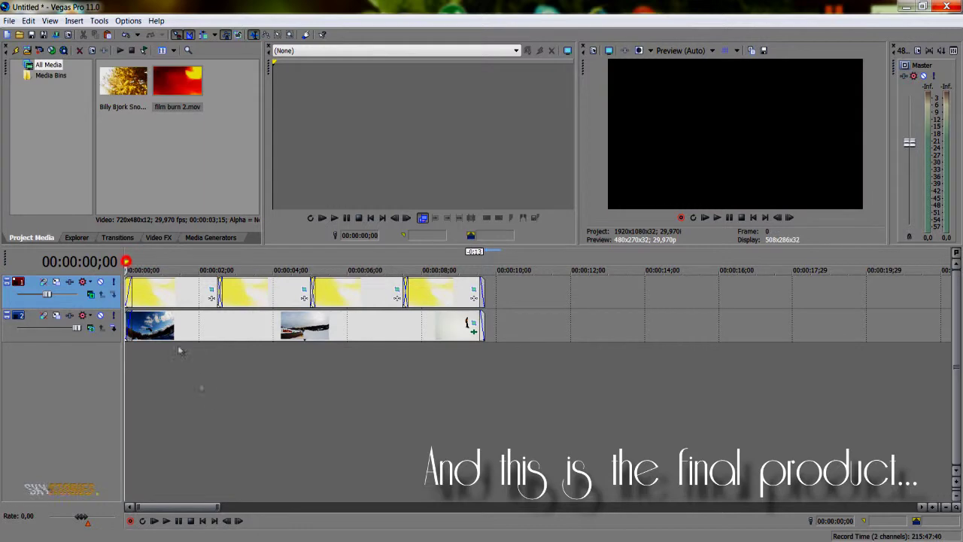
pyautogui.press('space')
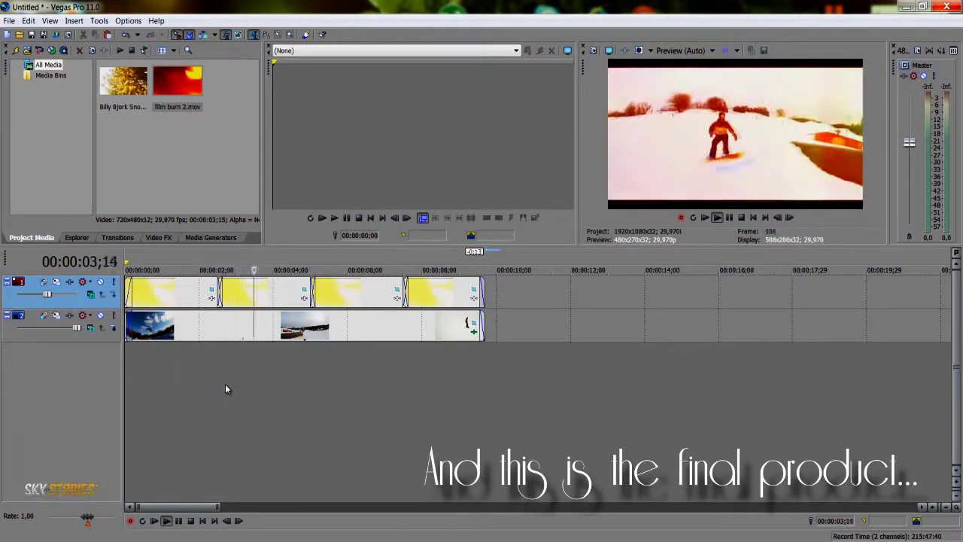
# - Increase the film burn track's opacity level a little further and replay the sequence from the start
pyautogui.moveTo(52, 298); pyautogui.dragTo(64, 297)
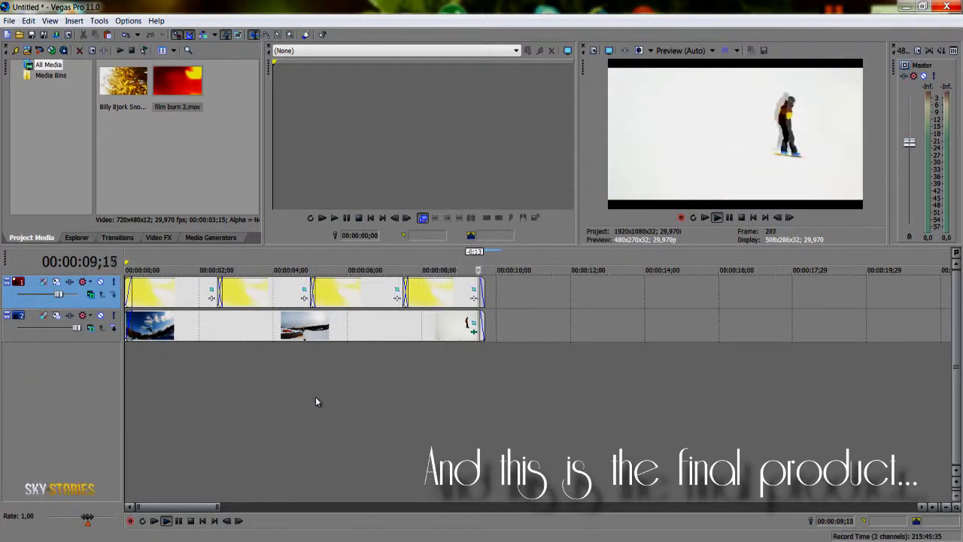
pyautogui.press('space')
pyautogui.press('space')
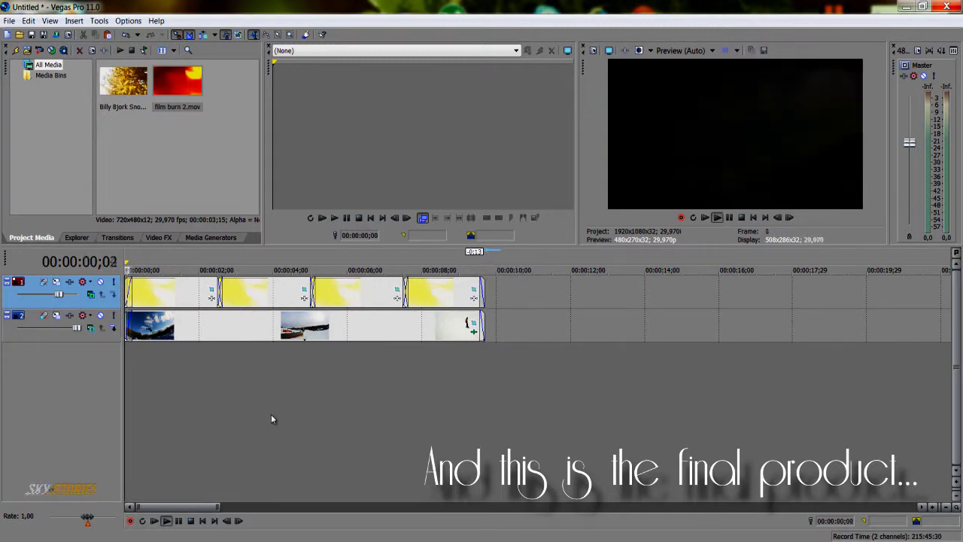